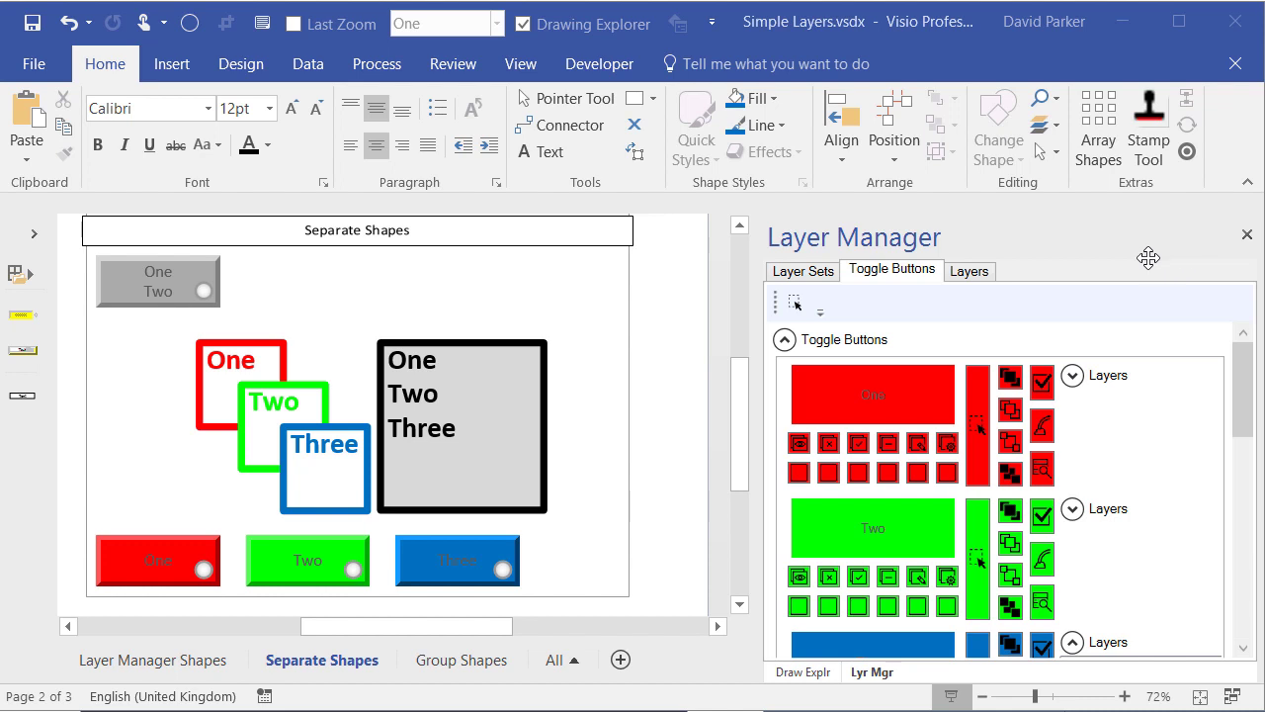
- Place a new layer set button on the Separate Shapes page, just right of the grey One Two button
click(803, 281)
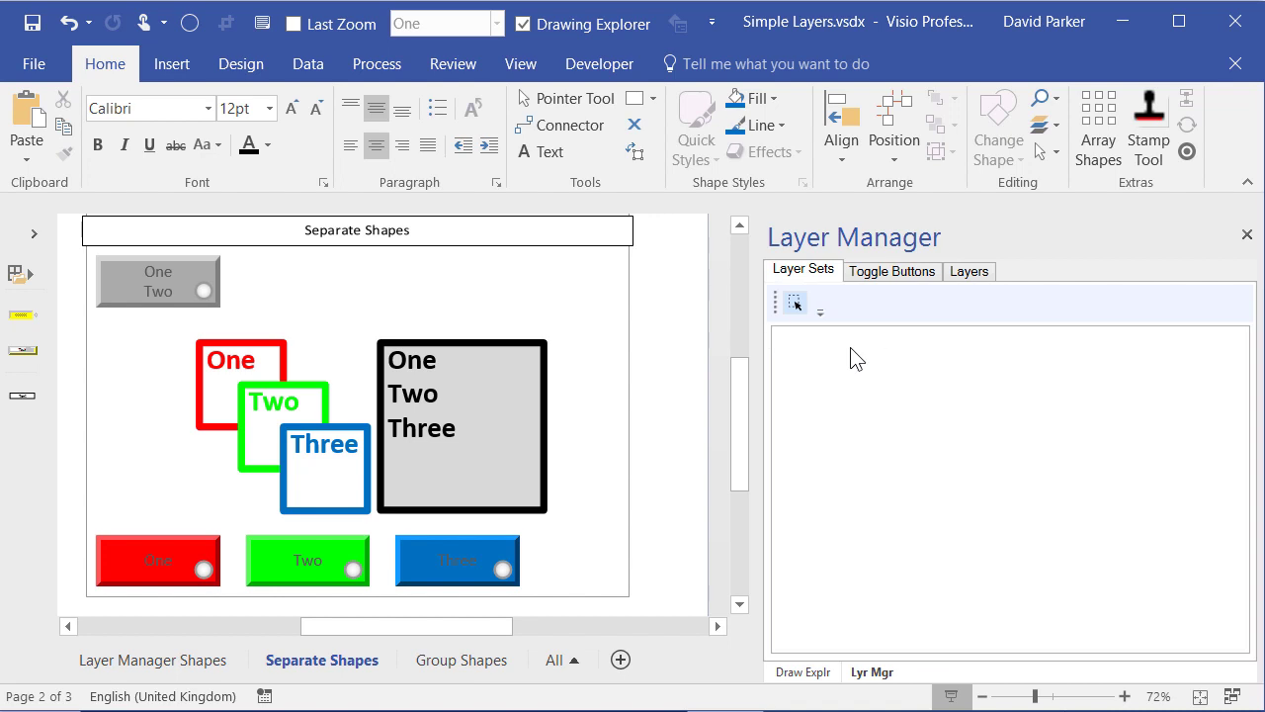
click(971, 282)
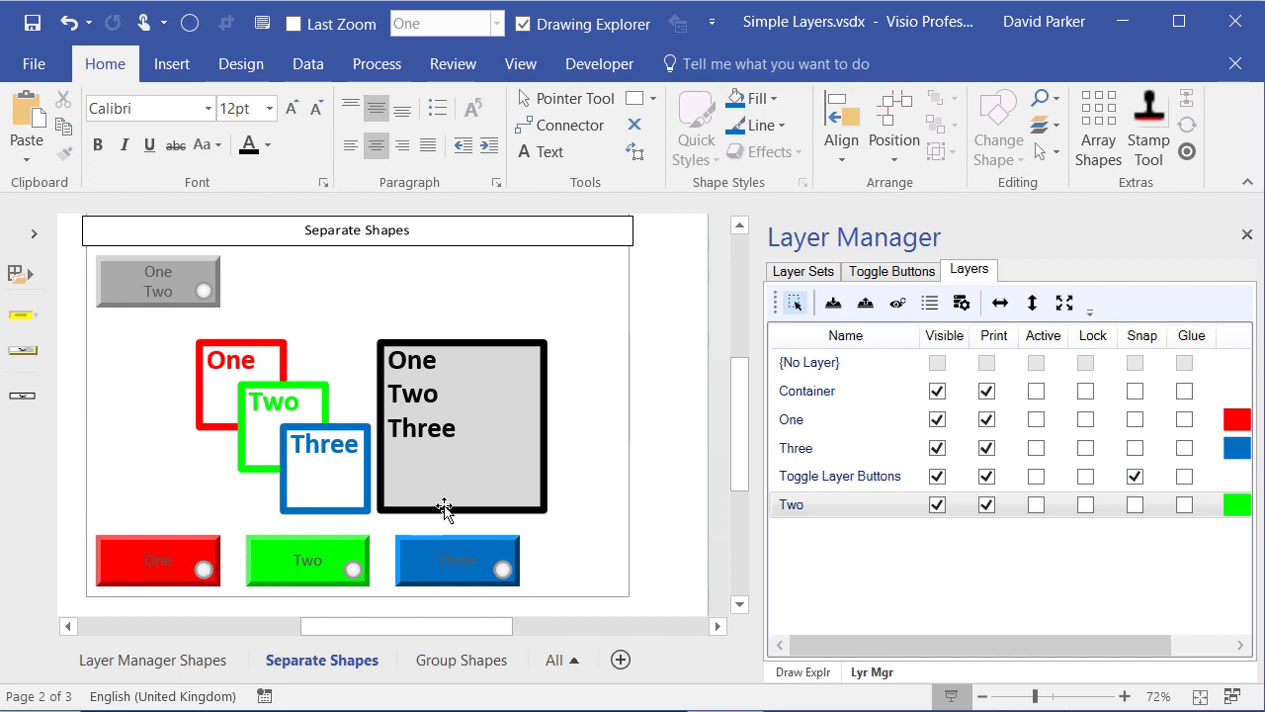
click(802, 277)
drag(800, 302, 337, 286)
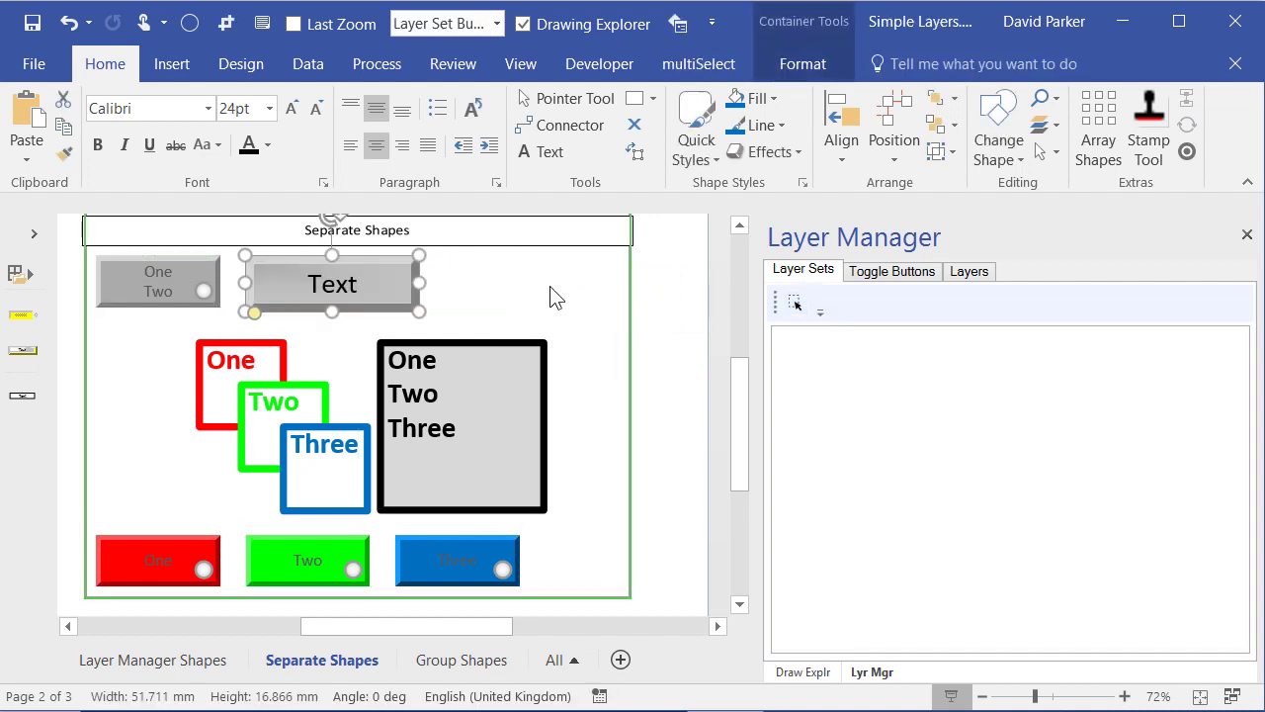
- Label the new layer set button "One and Two Visible"
text(One )
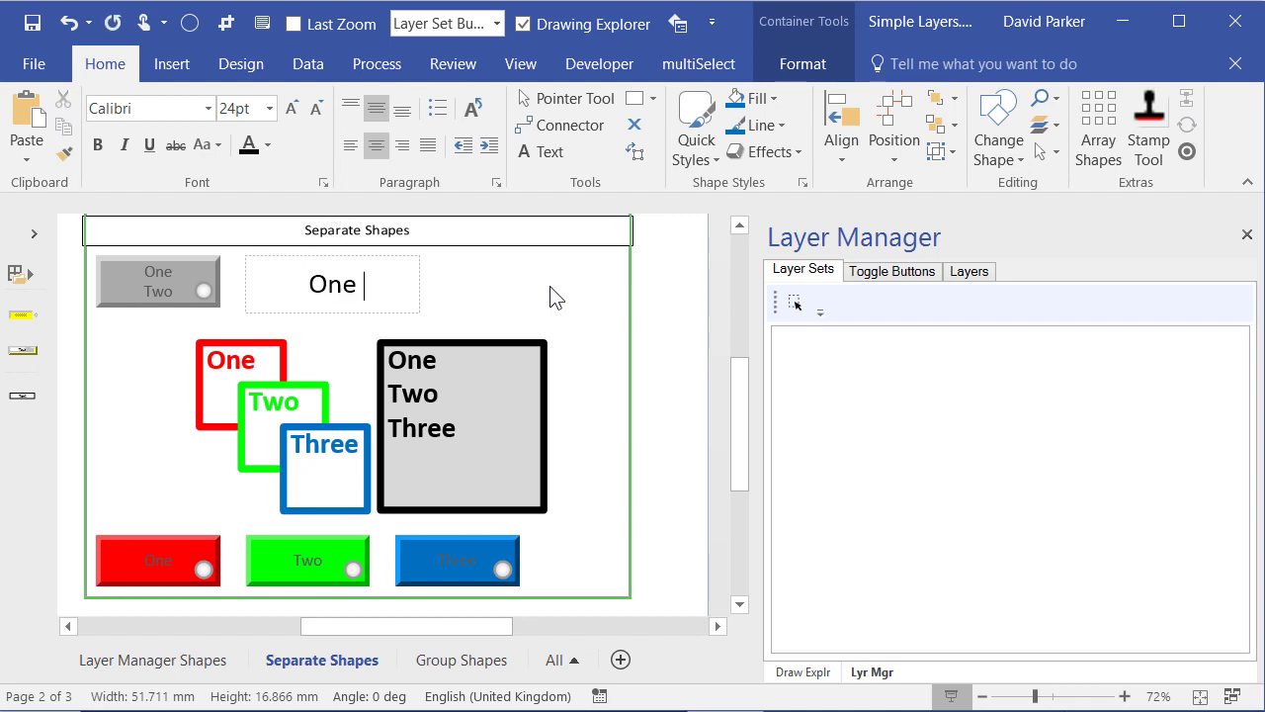
text(an)
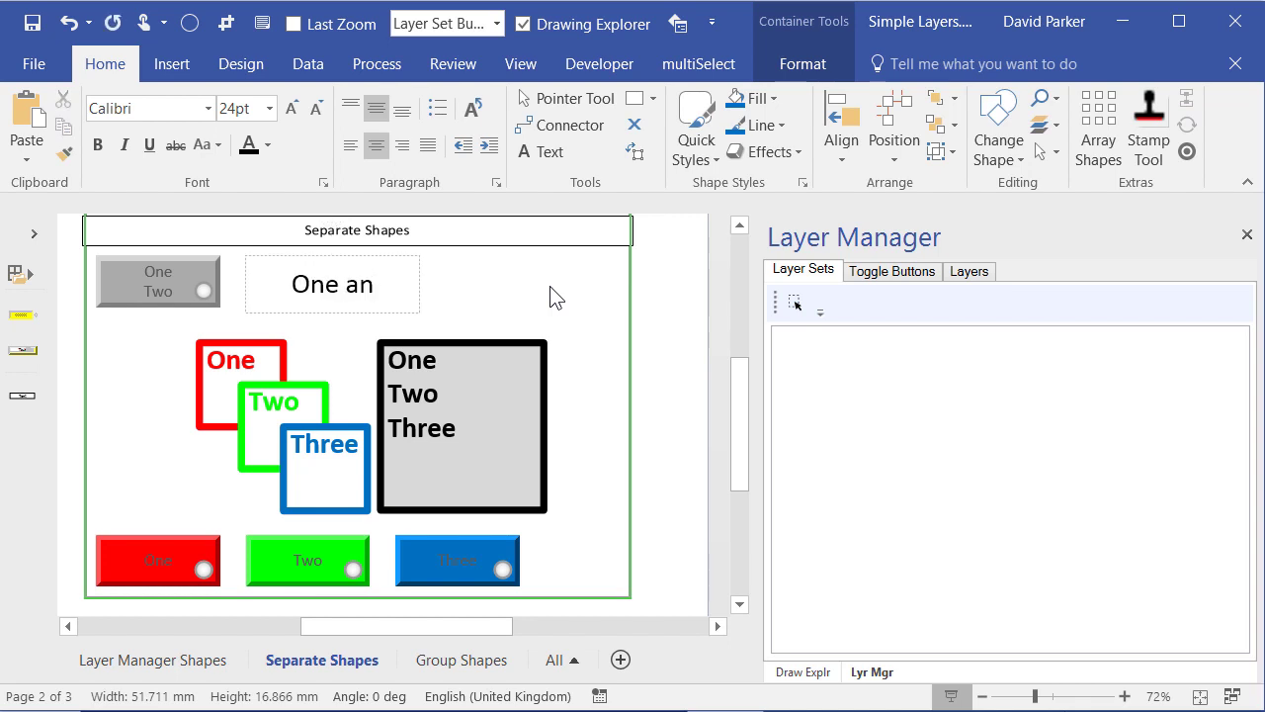
key(BackSpace)
key(BackSpace)
text(and Two)
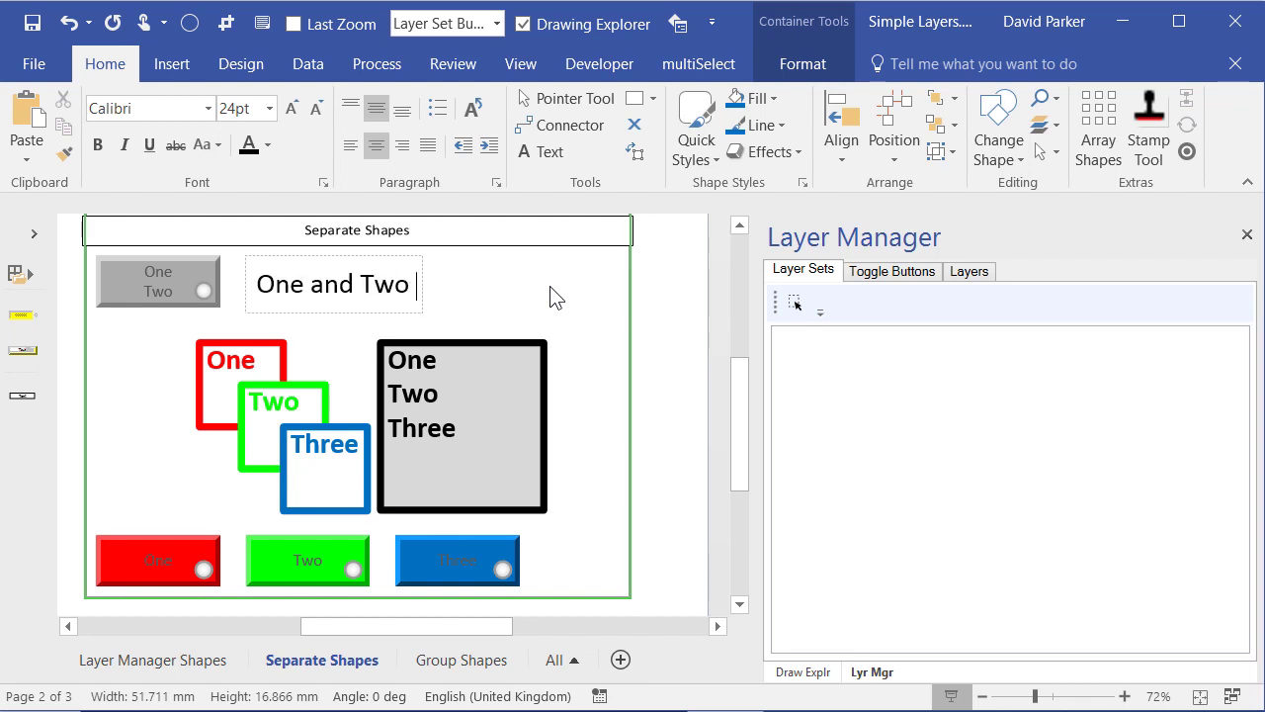
text( Visible)
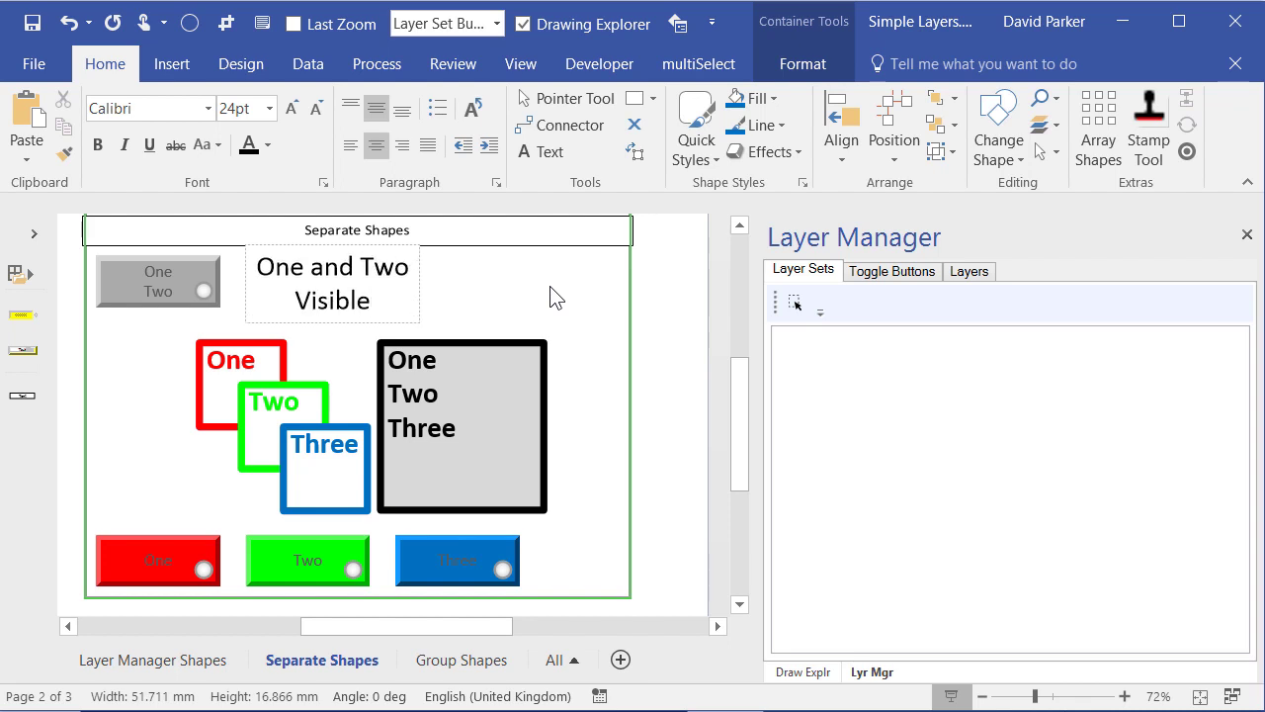
click(540, 311)
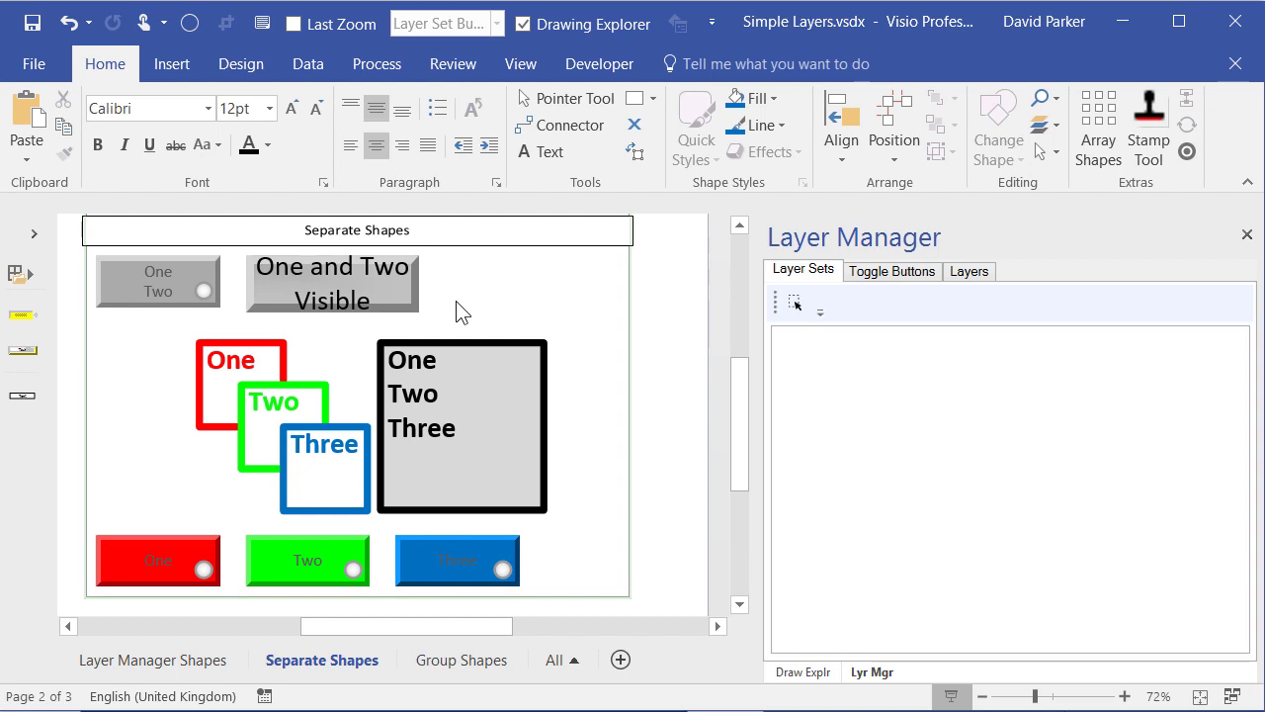
- Increase the "One and Two Visible" button's height to 25 mm and move it against the grey One Two button
click(321, 310)
drag(329, 312, 331, 340)
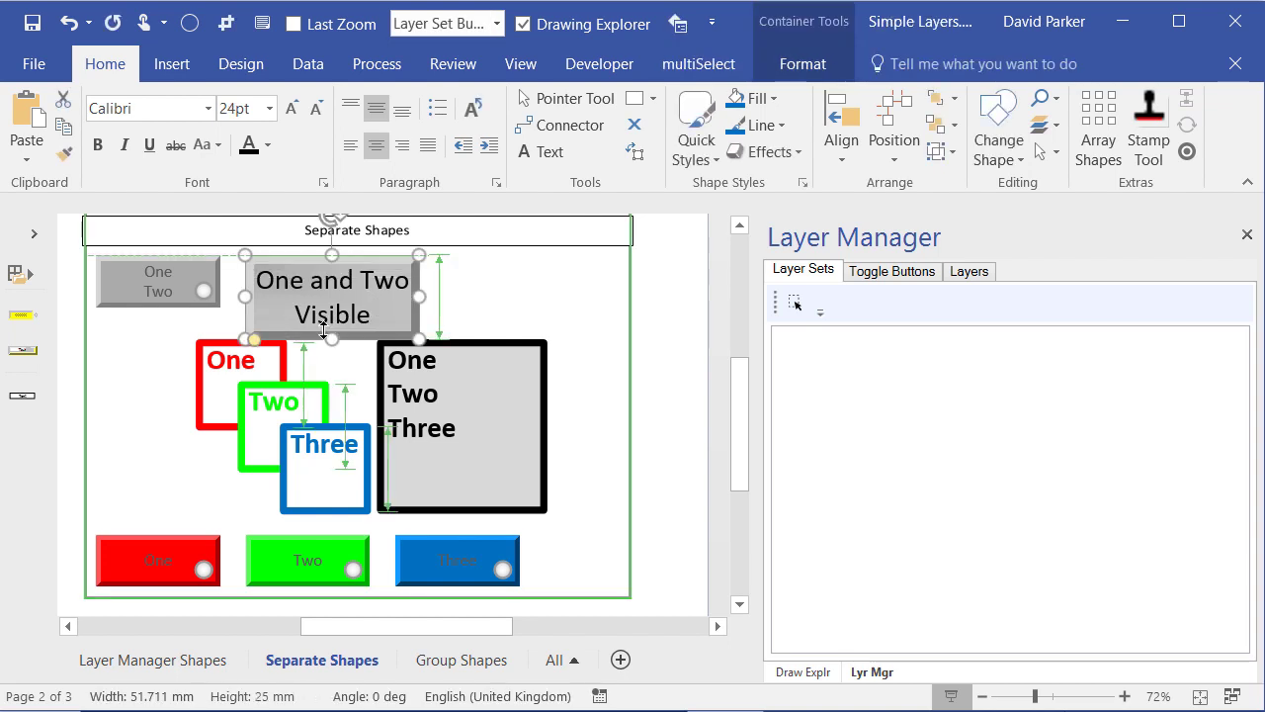
drag(338, 294, 311, 295)
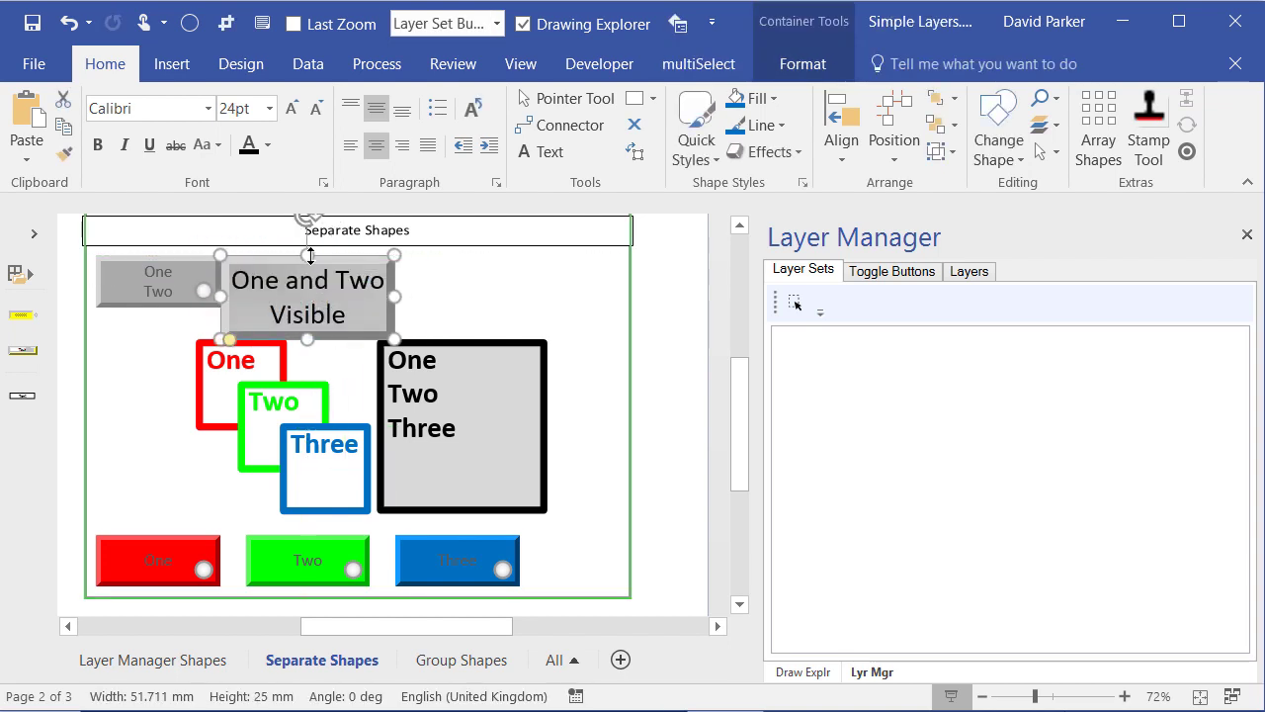
- Check the print preview of the Separate Shapes page, then return to the drawing
click(28, 61)
click(66, 321)
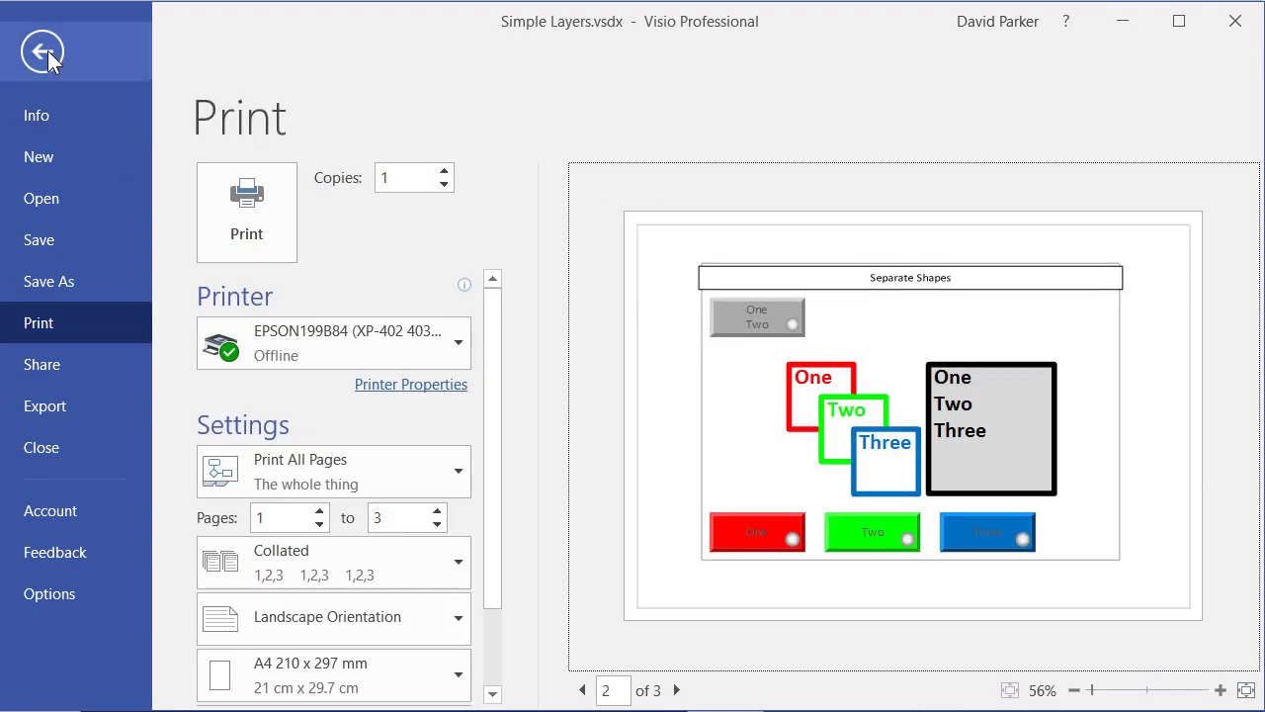
click(43, 52)
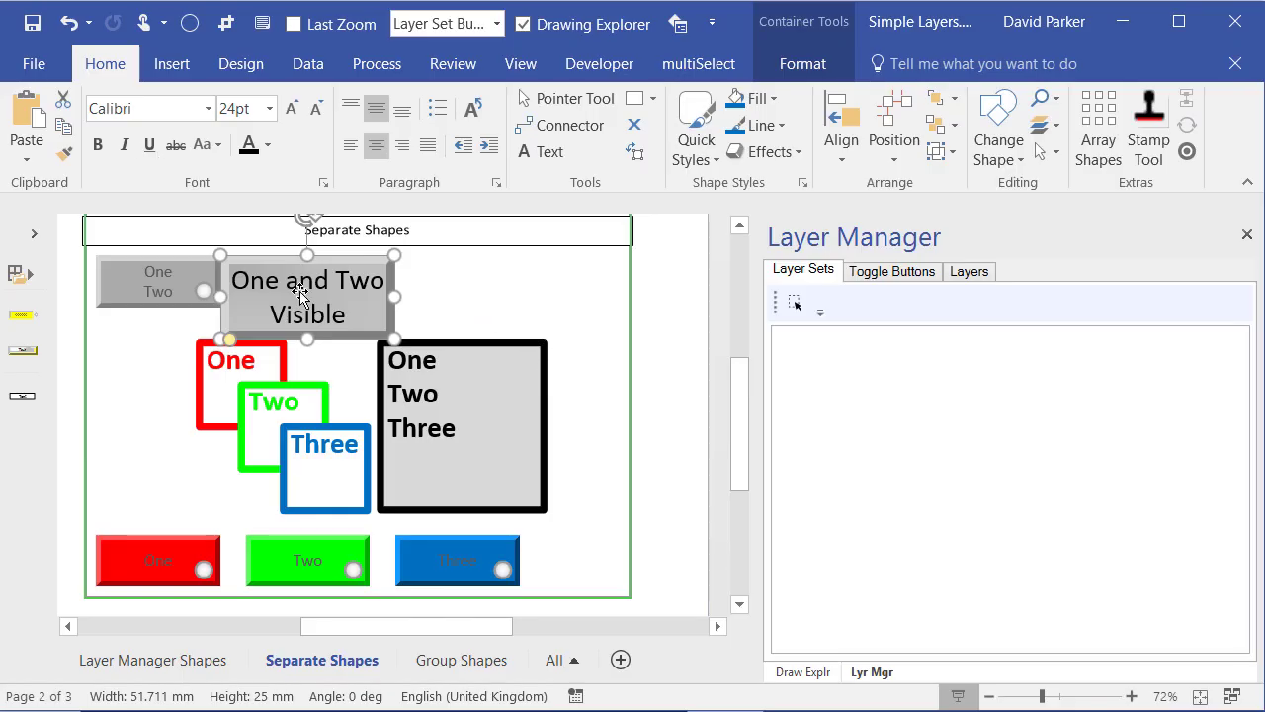
- Hide layer Three with its toggle button and save the current layers as the layer set of the "One and Two Visible" button
click(967, 274)
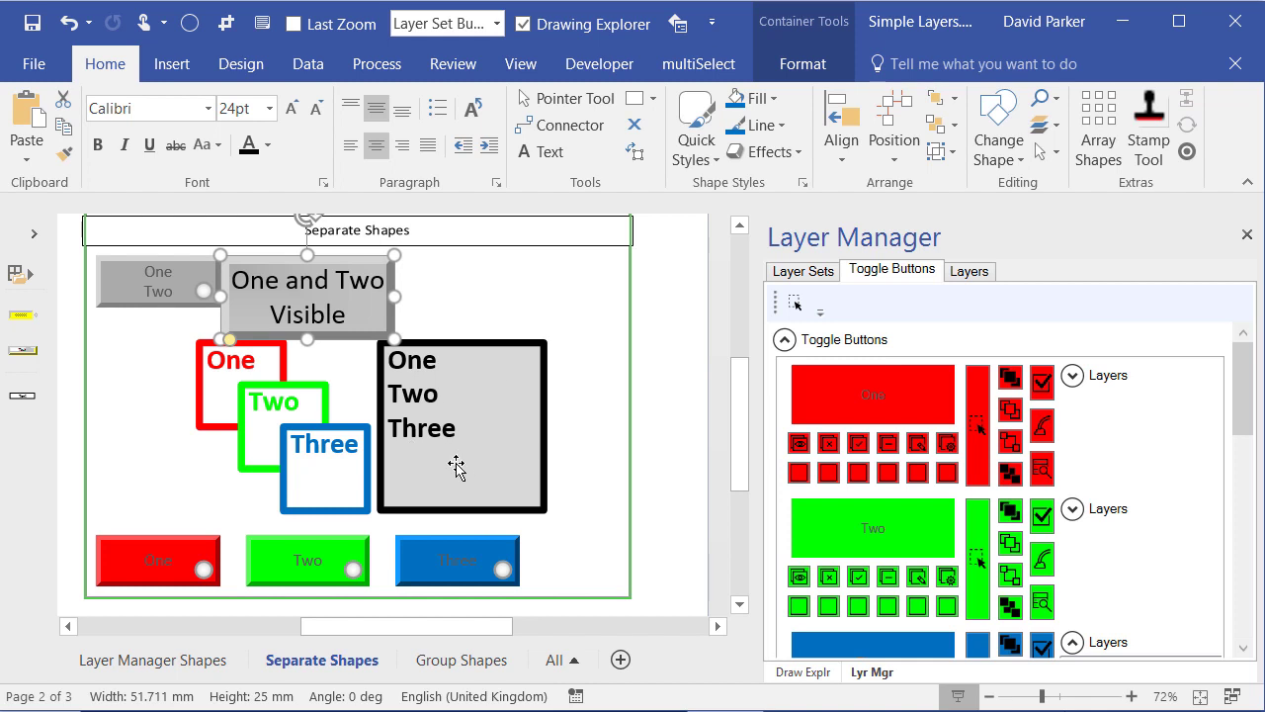
click(441, 567)
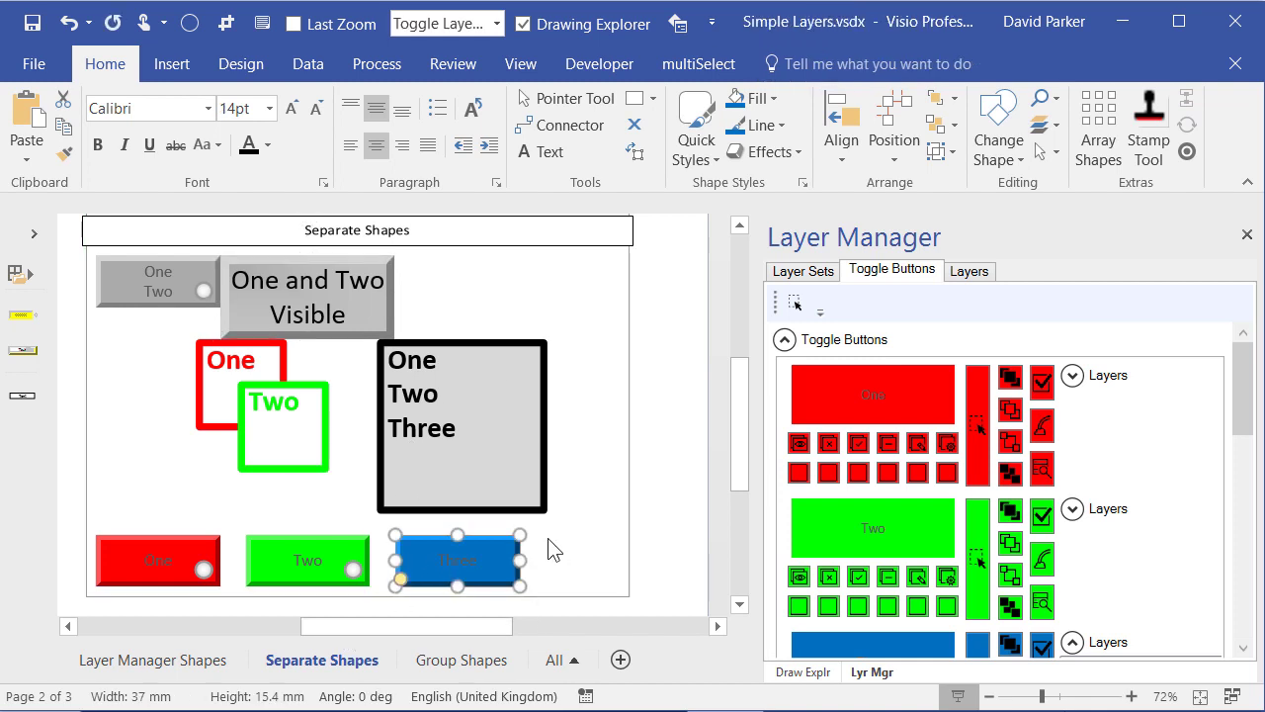
click(295, 313)
right_click(395, 304)
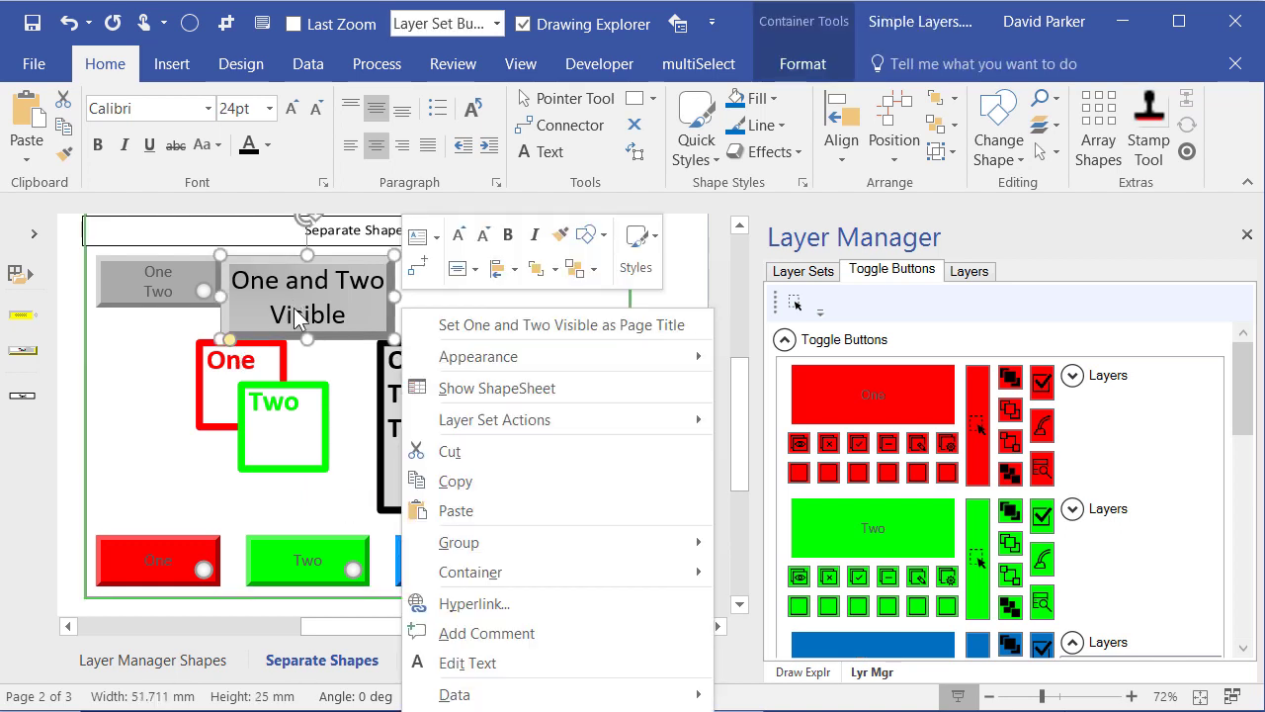
mouse_move(554, 425)
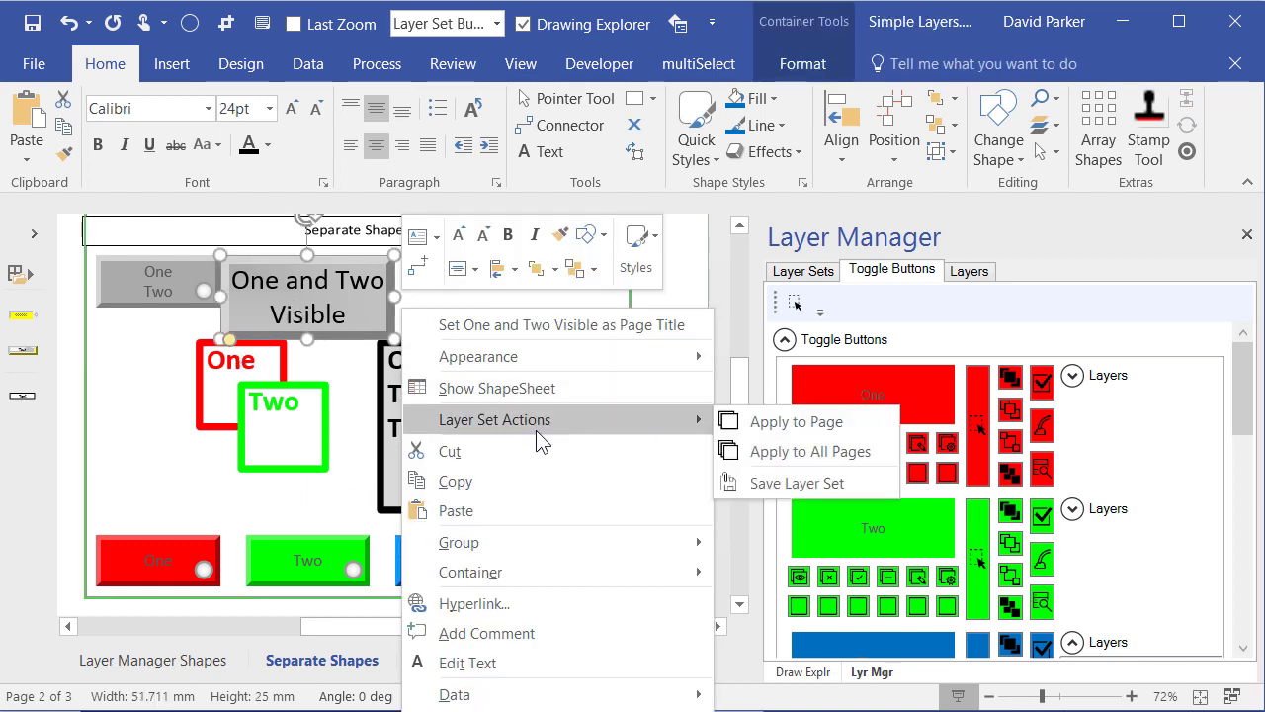
click(802, 480)
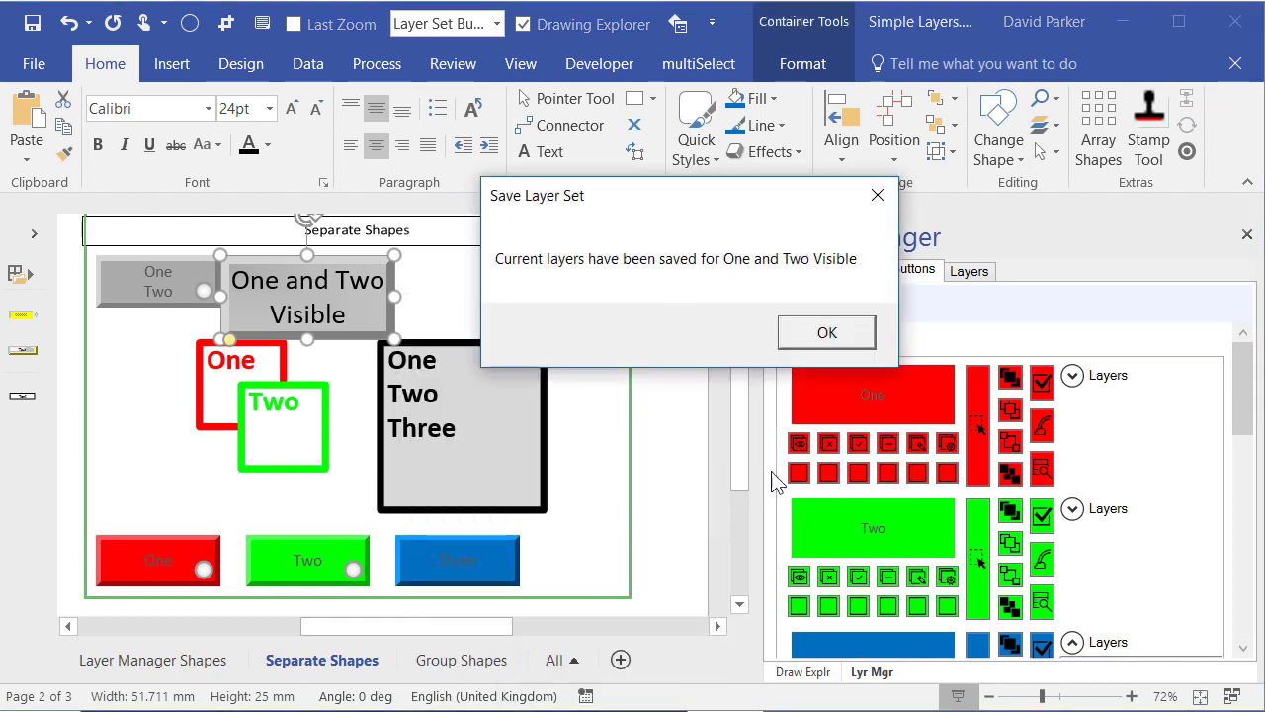
click(820, 330)
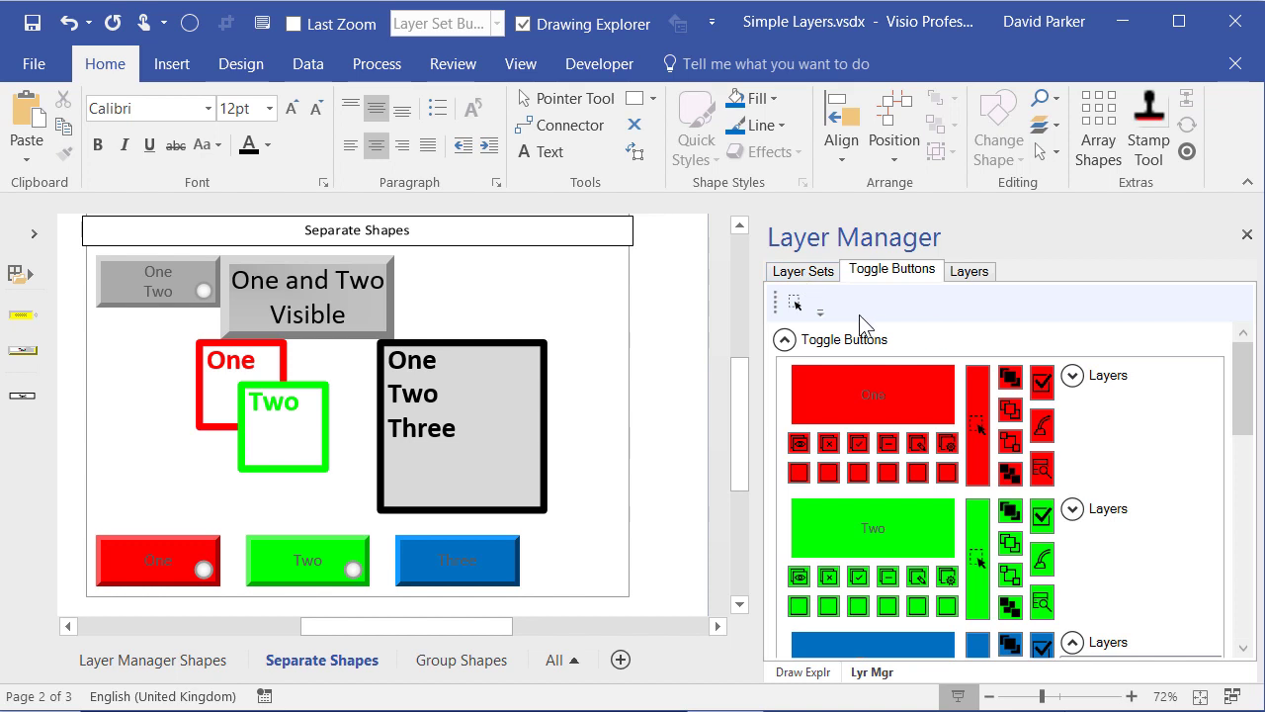
- Place a second layer set button to the right of "One and Two Visible" and label it "One and Three"
click(812, 275)
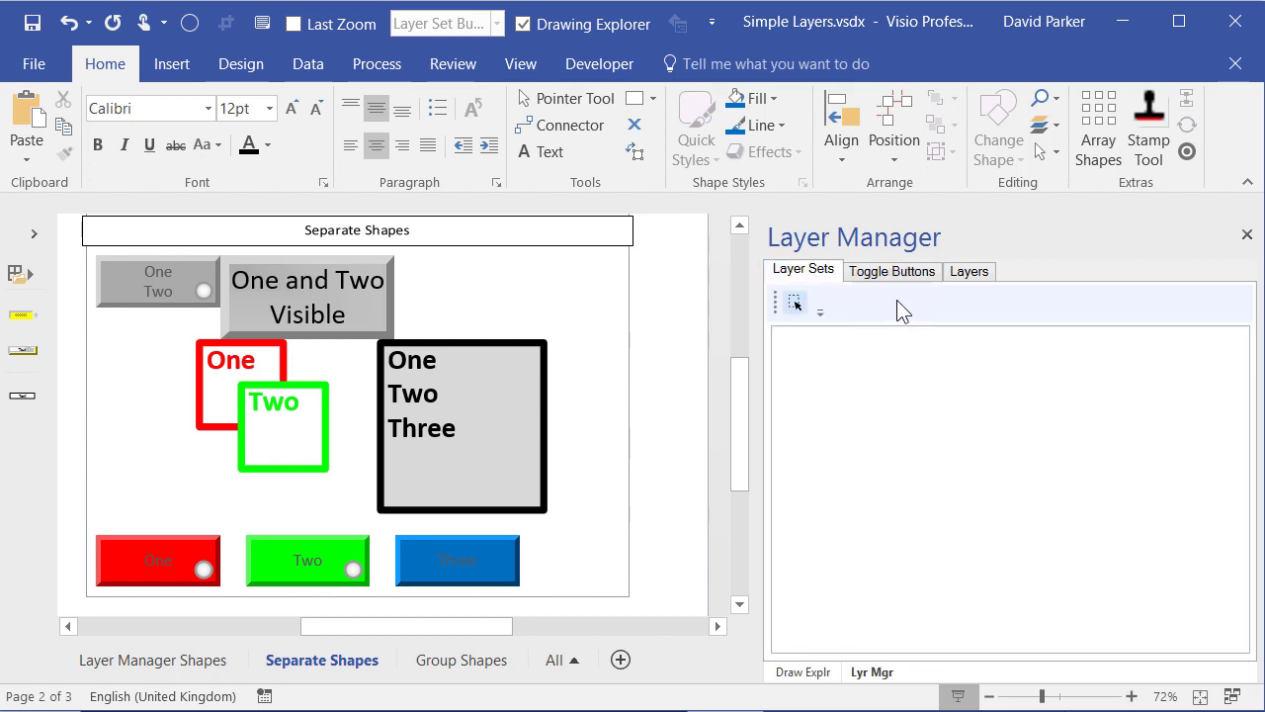
drag(897, 300, 585, 295)
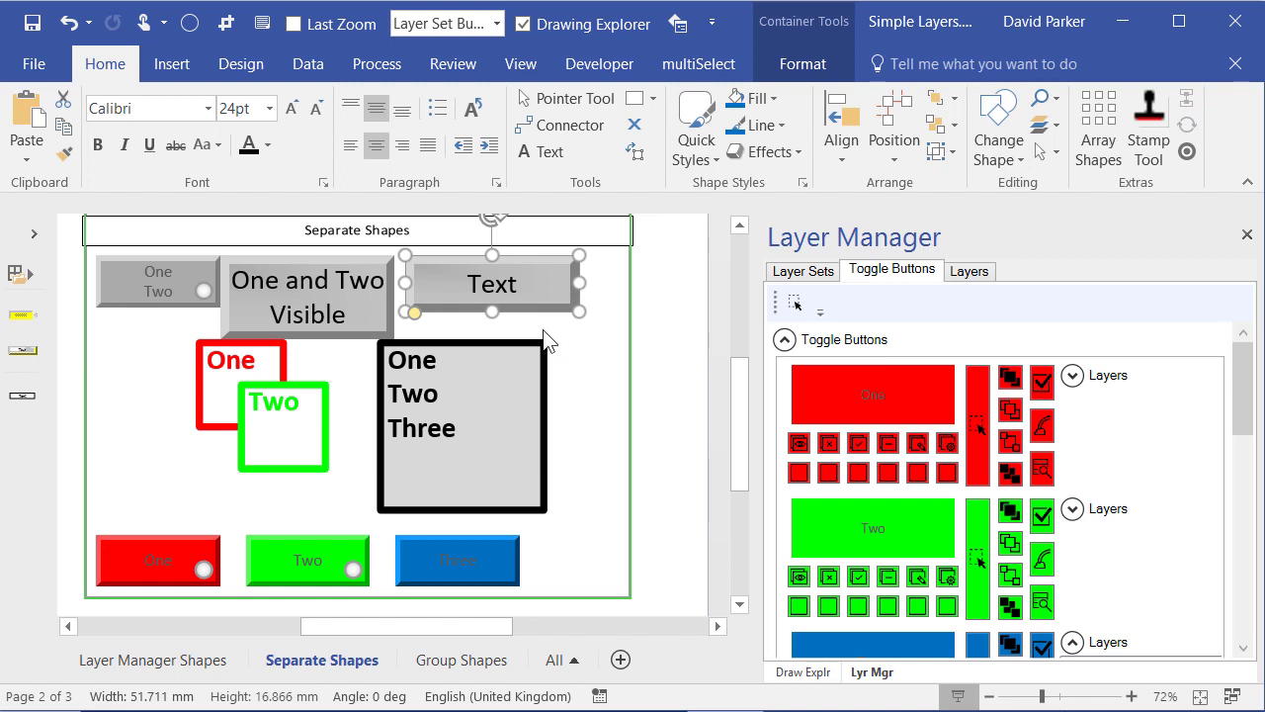
double_click(483, 310)
text(On)
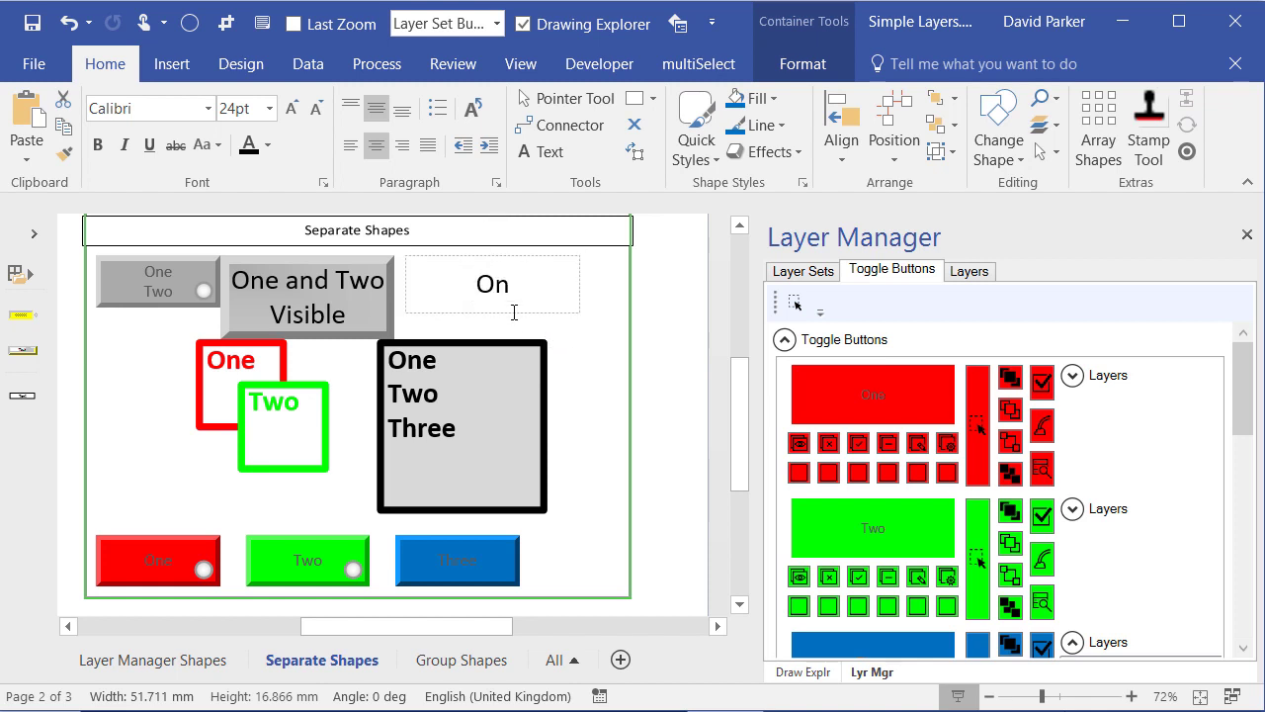
text(e and Tree)
key(ctrl+z)
key(ctrl+z)
key(BackSpace)
text(h)
key(BackSpace)
text(Three)
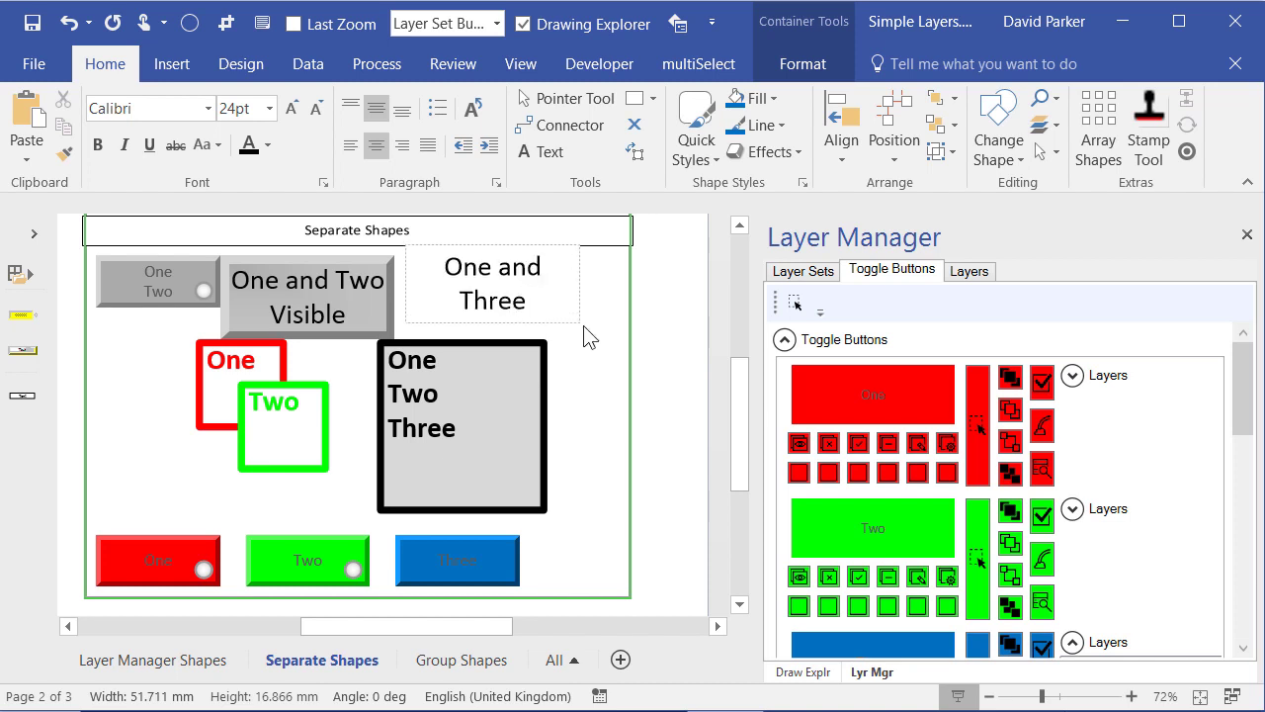
click(613, 344)
- Increase the "One and Three" button's height to 25 mm and move it against the "One and Two Visible" button
click(535, 279)
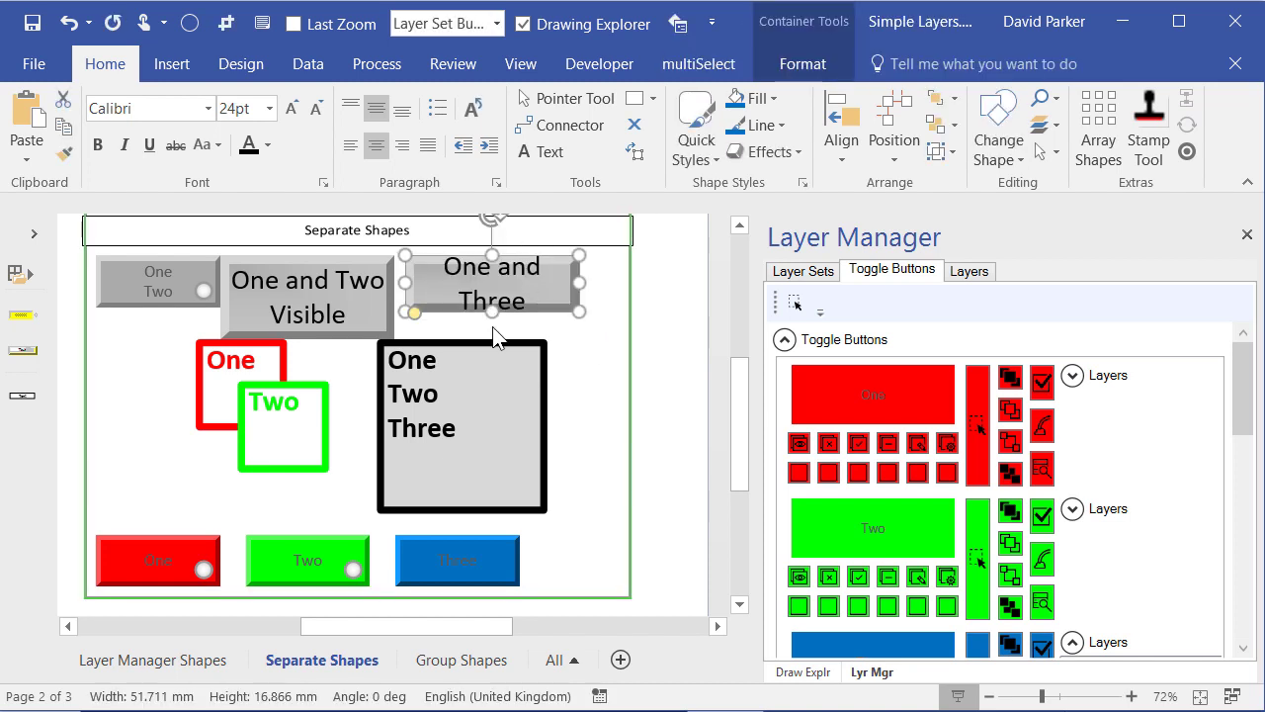
drag(485, 324, 540, 334)
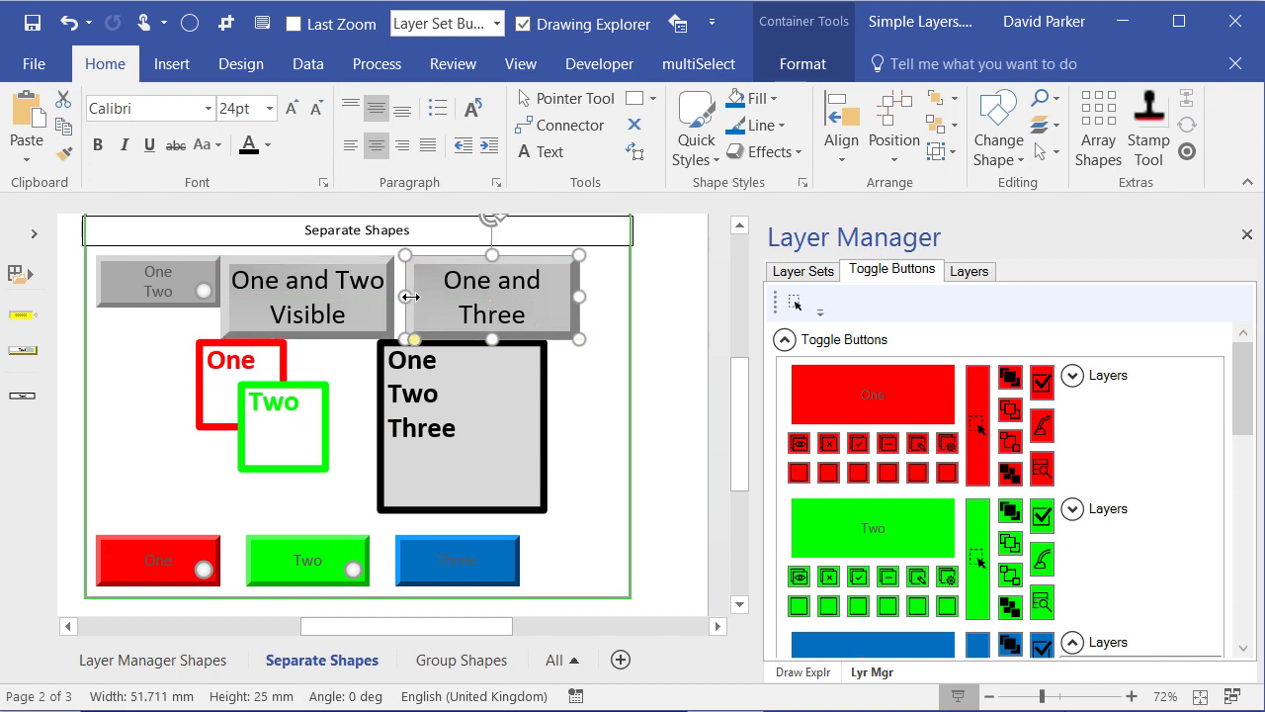
mouse_move(517, 310)
mouse_down()
mouse_move(483, 309)
mouse_move(509, 305)
mouse_up()
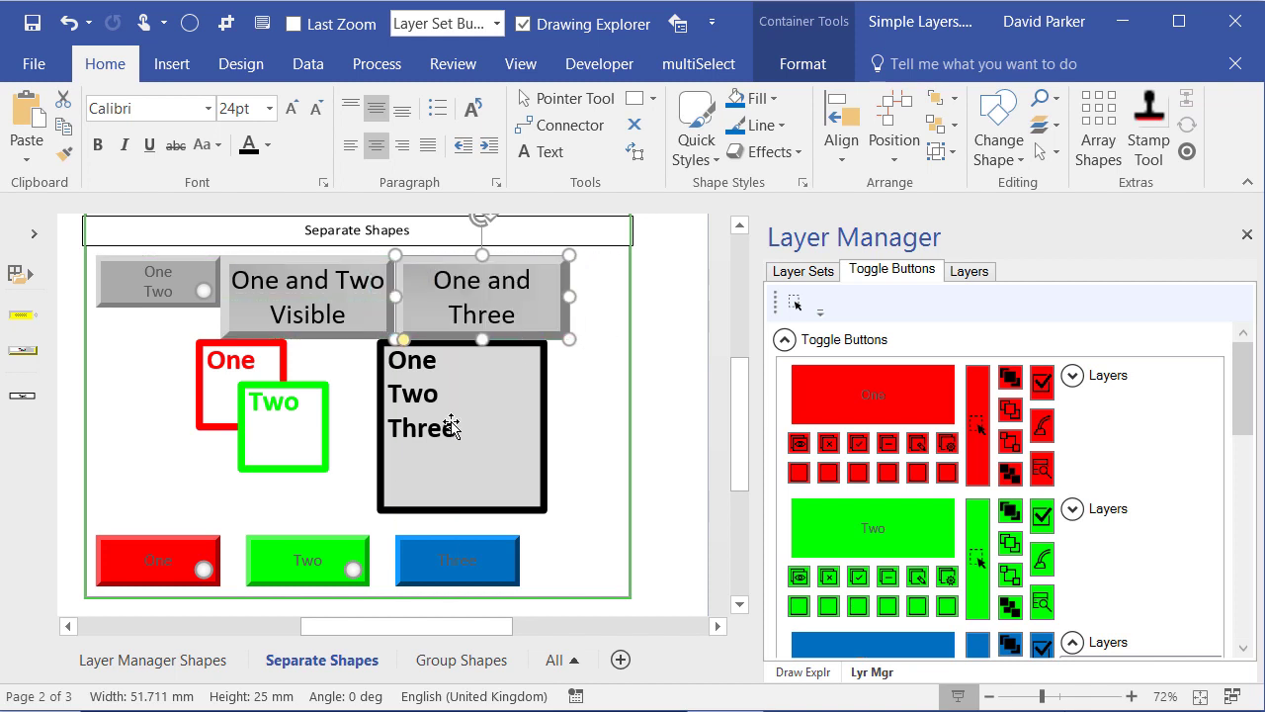
- Show layer Three and hide layer Two with their toggle buttons on the page
click(465, 574)
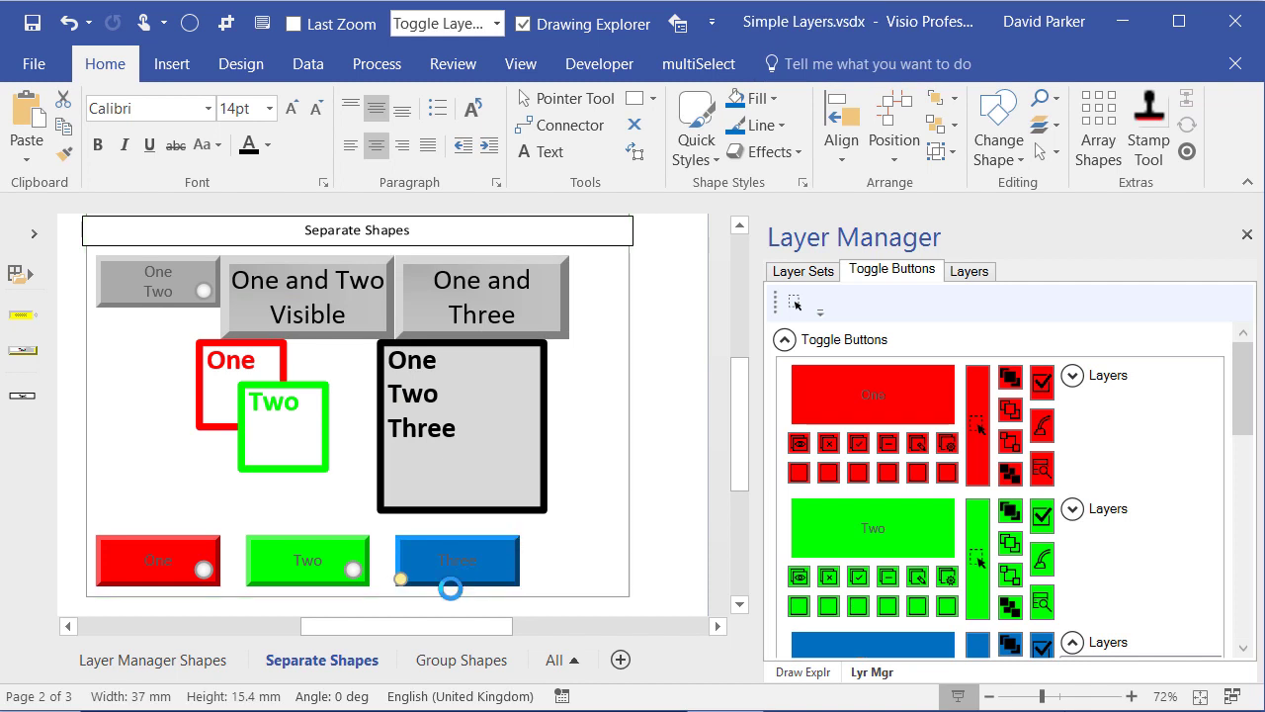
click(307, 548)
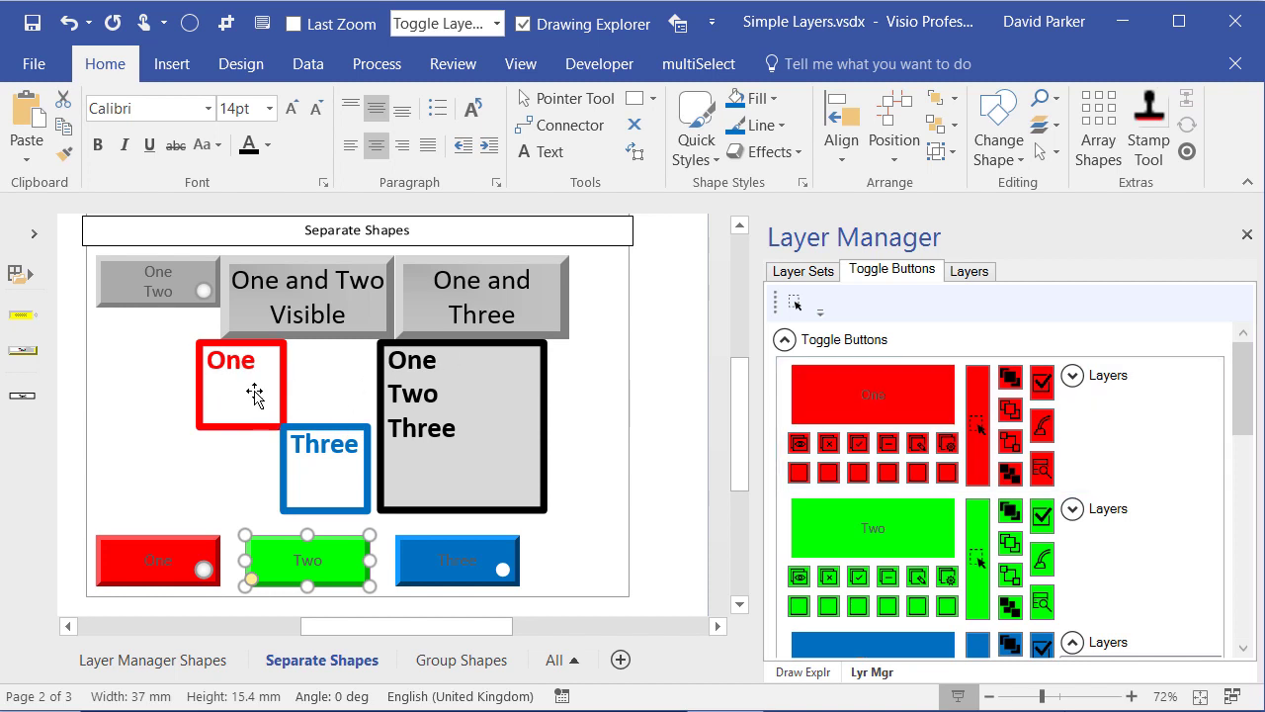
- Remove the layer color from layer One using the red toggle button's layer actions
right_click(164, 560)
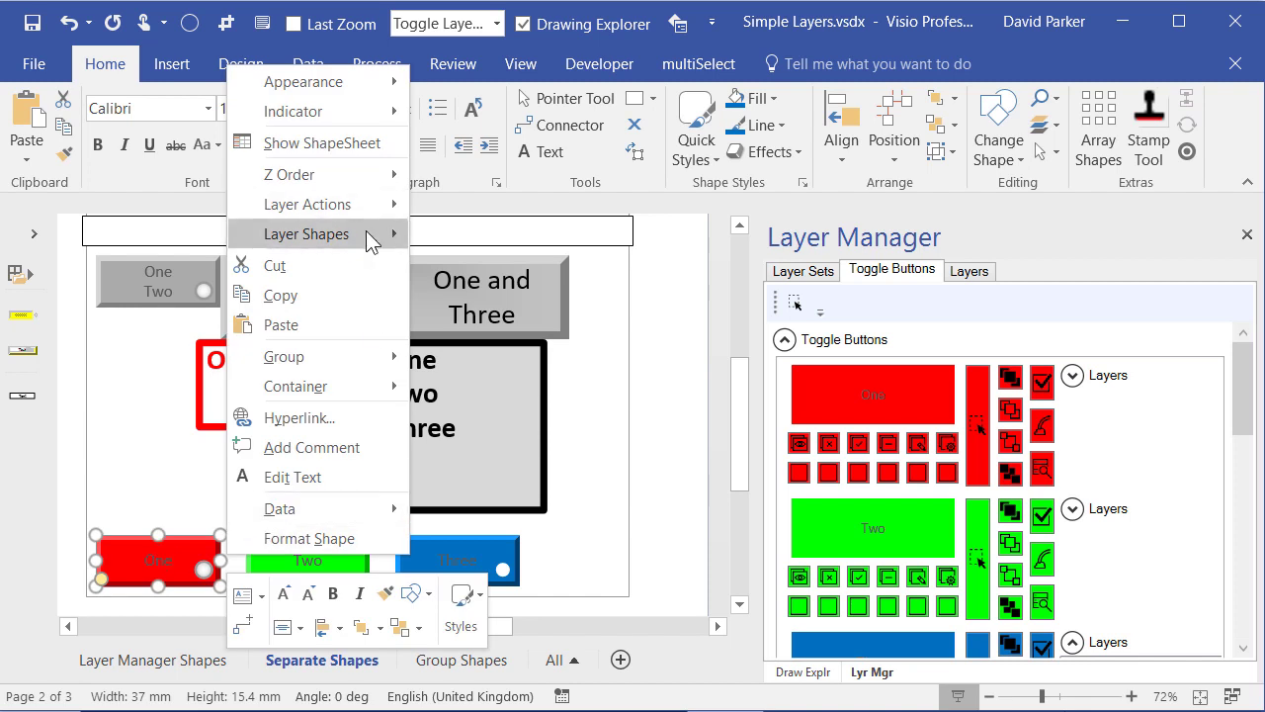
mouse_move(388, 212)
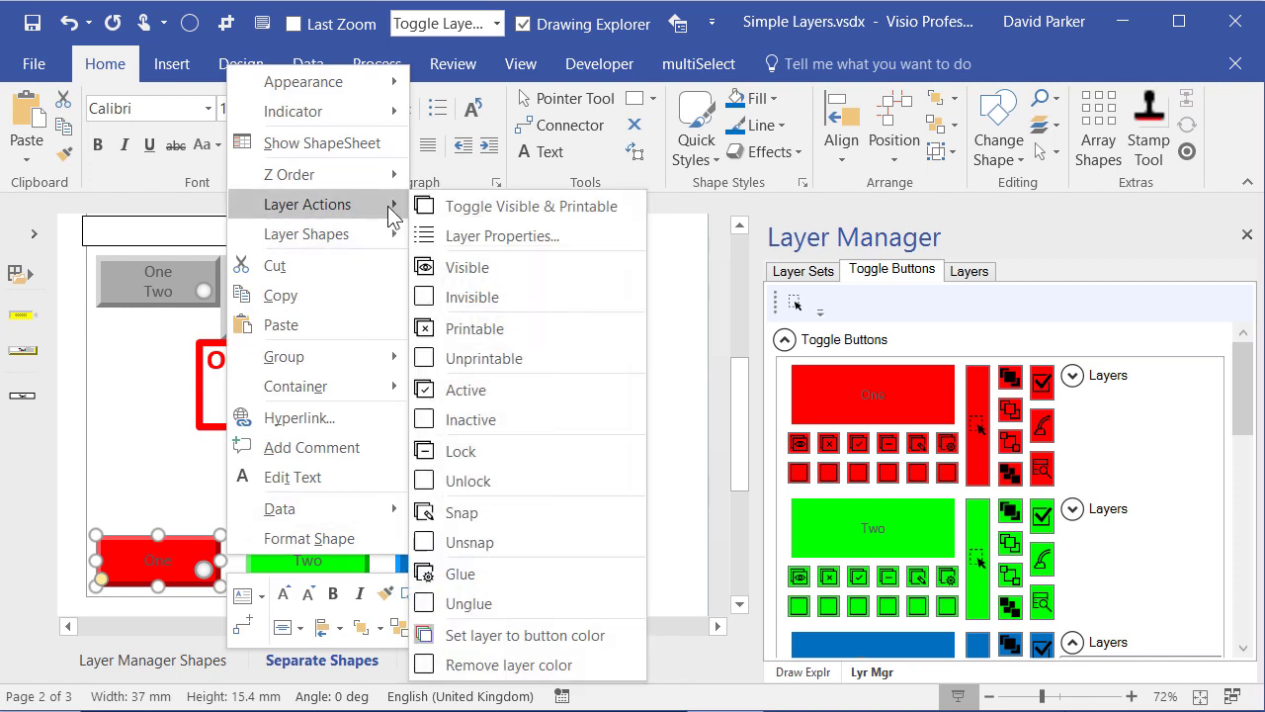
click(541, 664)
click(627, 404)
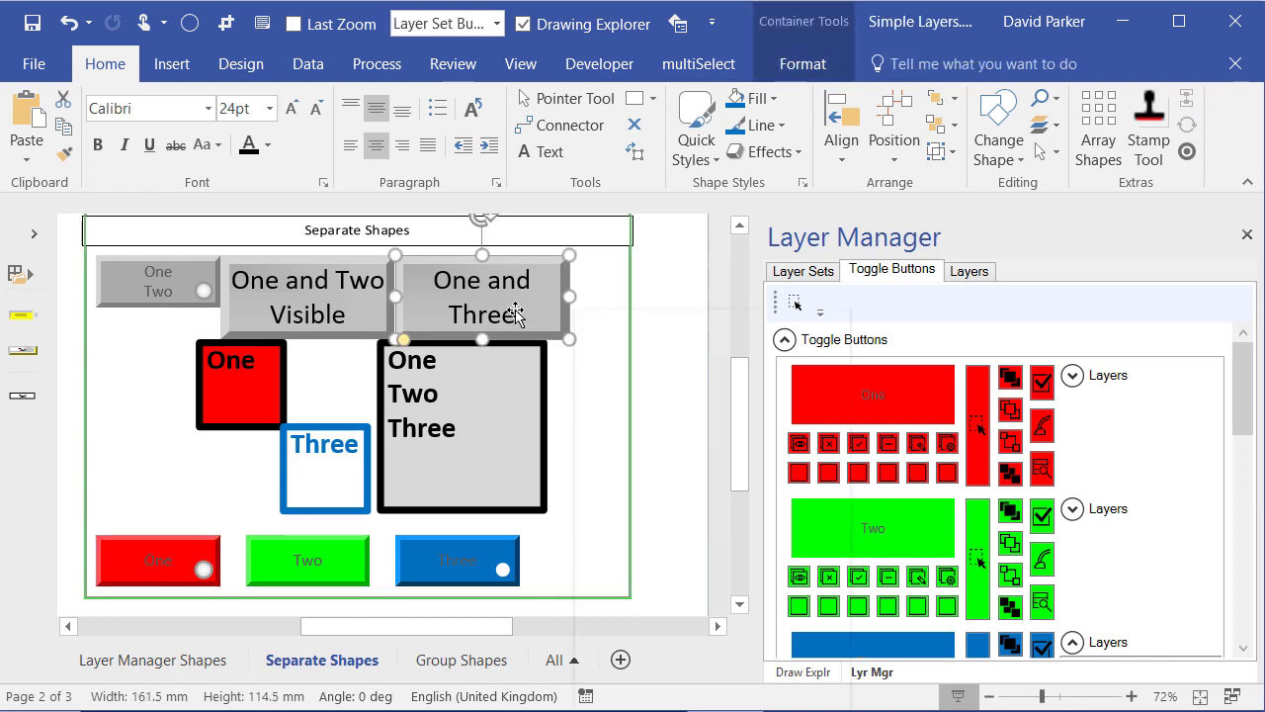
- Save the current layer settings as the layer set of the "One and Three" button
right_click(512, 310)
mouse_move(716, 416)
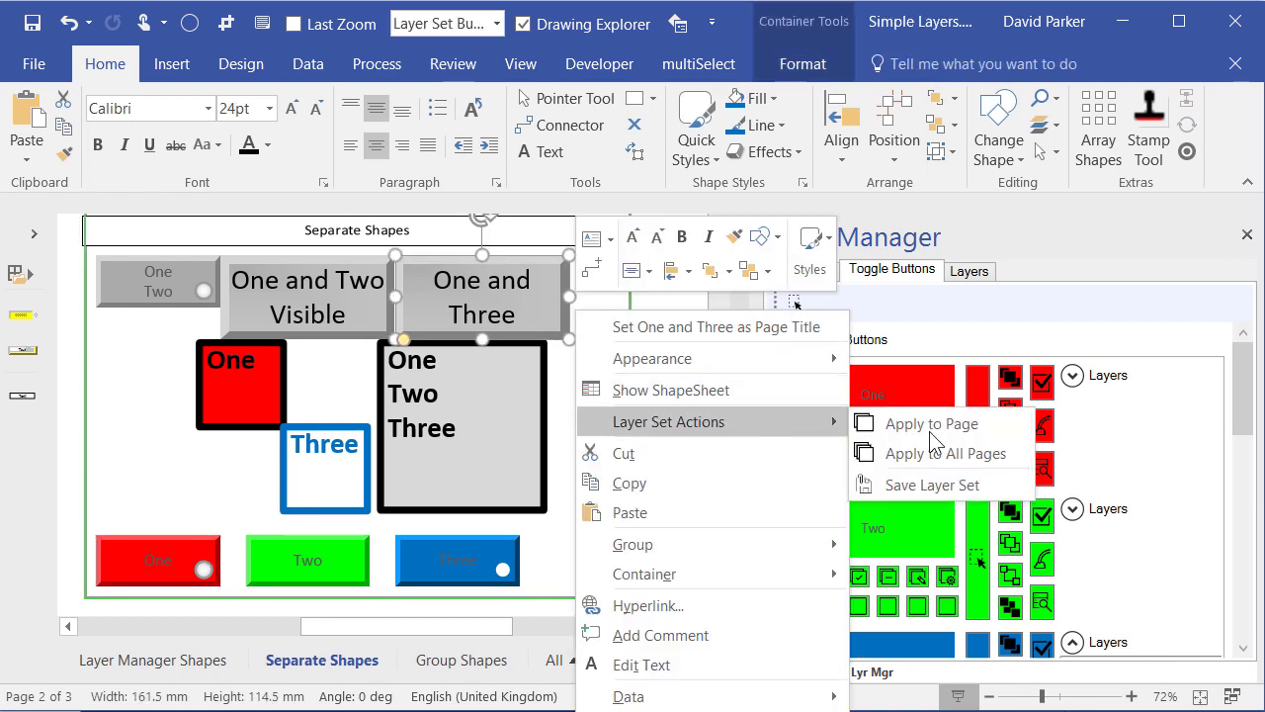
click(954, 488)
click(805, 330)
click(630, 334)
- Move the "One and Two Visible" and "One and Three" buttons off the page, into the area above its upper edge
drag(481, 286, 532, 287)
click(344, 294)
ctrl+scroll(344, 297, down, 4)
ctrl+scroll(344, 310, down, 3)
click(525, 277)
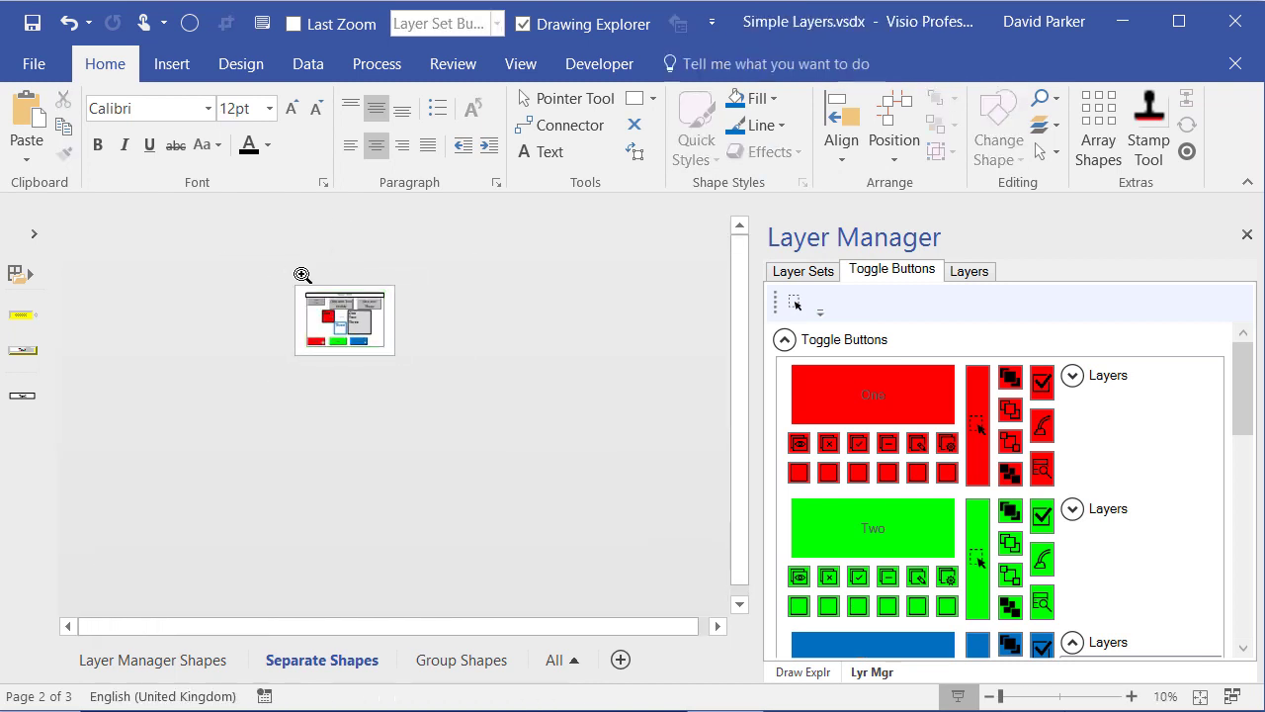
mouse_move(294, 274)
mouse_down()
mouse_move(386, 393)
mouse_move(425, 400)
mouse_up()
drag(376, 352, 298, 255)
drag(440, 341, 381, 243)
click(658, 266)
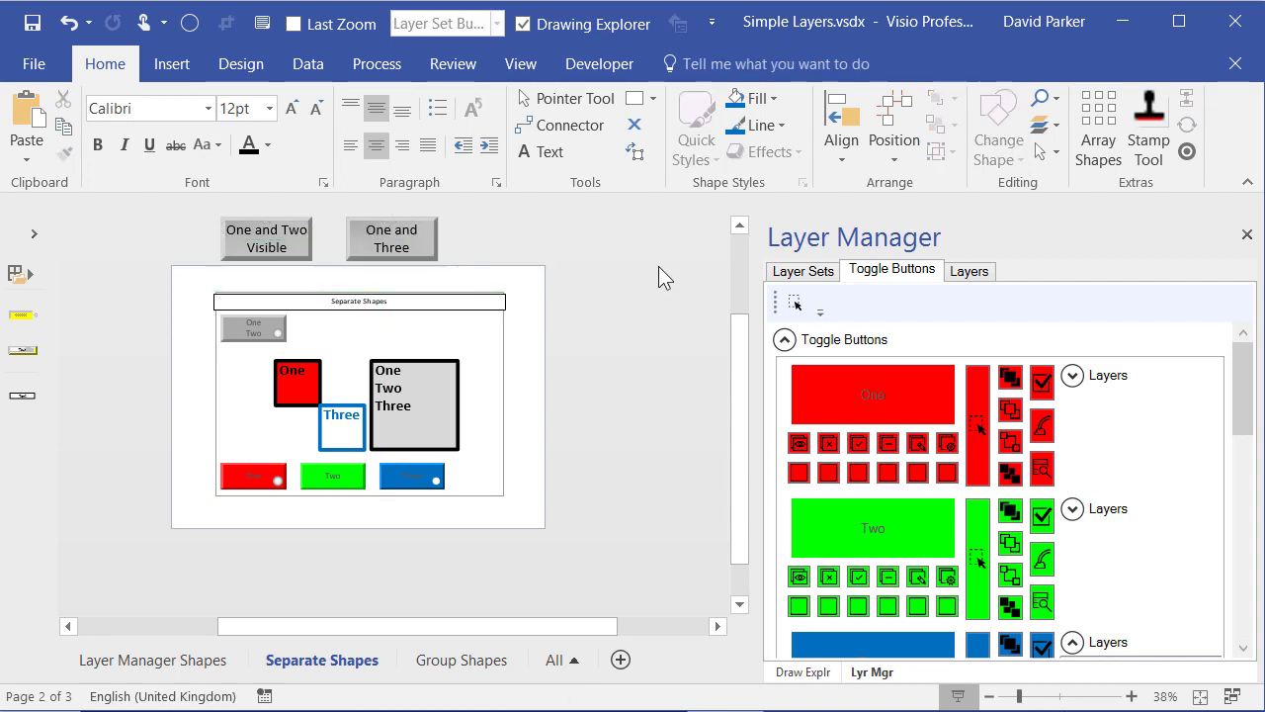
- Zoom in on the page and apply the "One and Two Visible" and "One and Three" layer sets in turn from Layer Manager's layer sets list
click(817, 276)
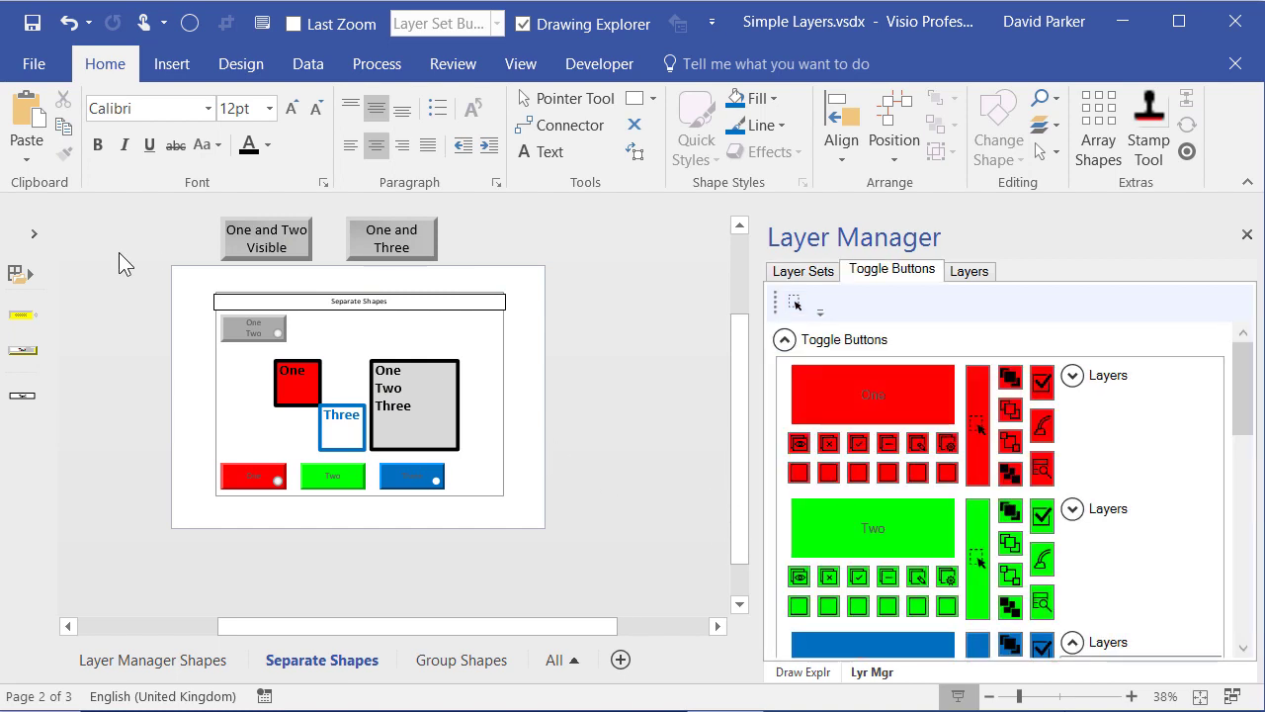
drag(189, 287, 545, 508)
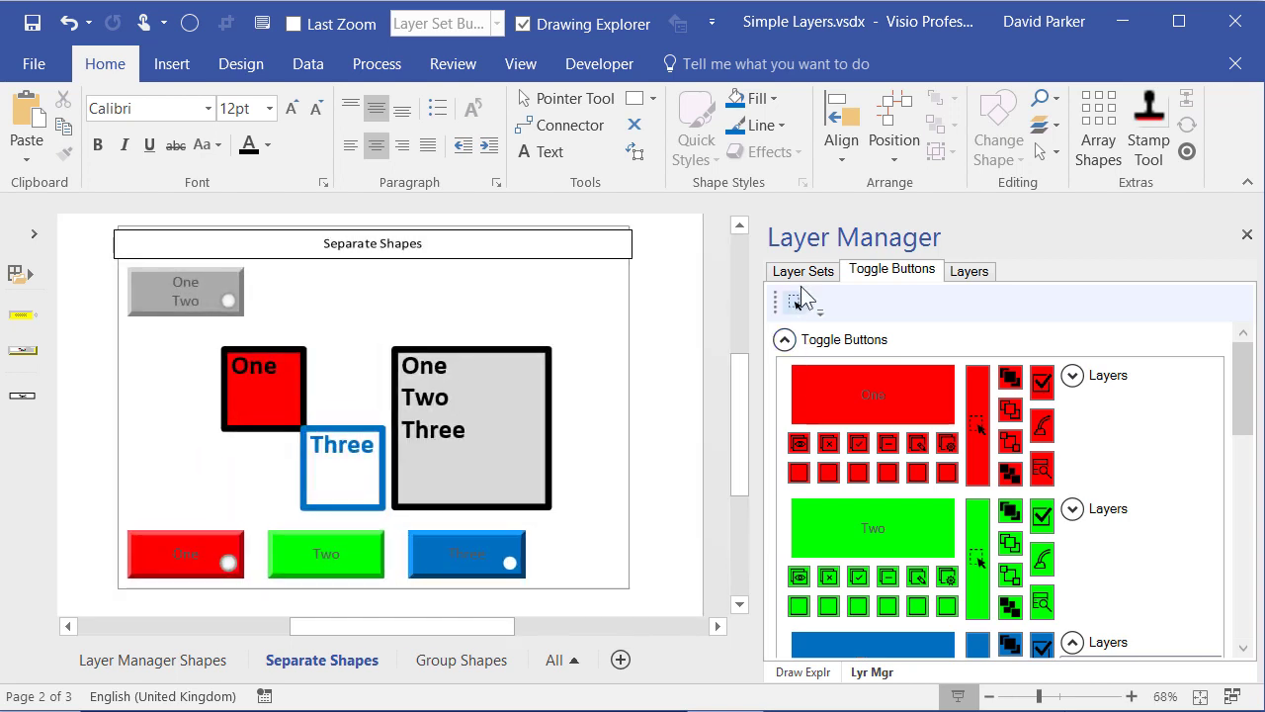
click(806, 273)
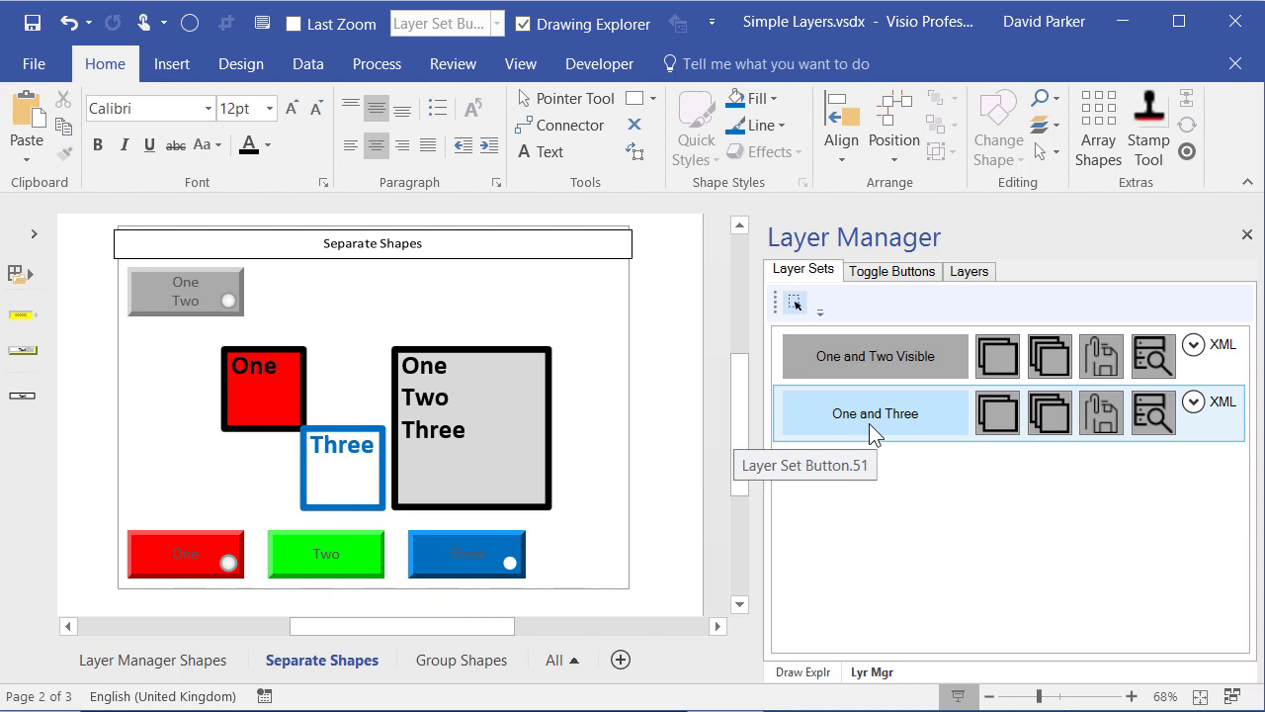
click(1007, 359)
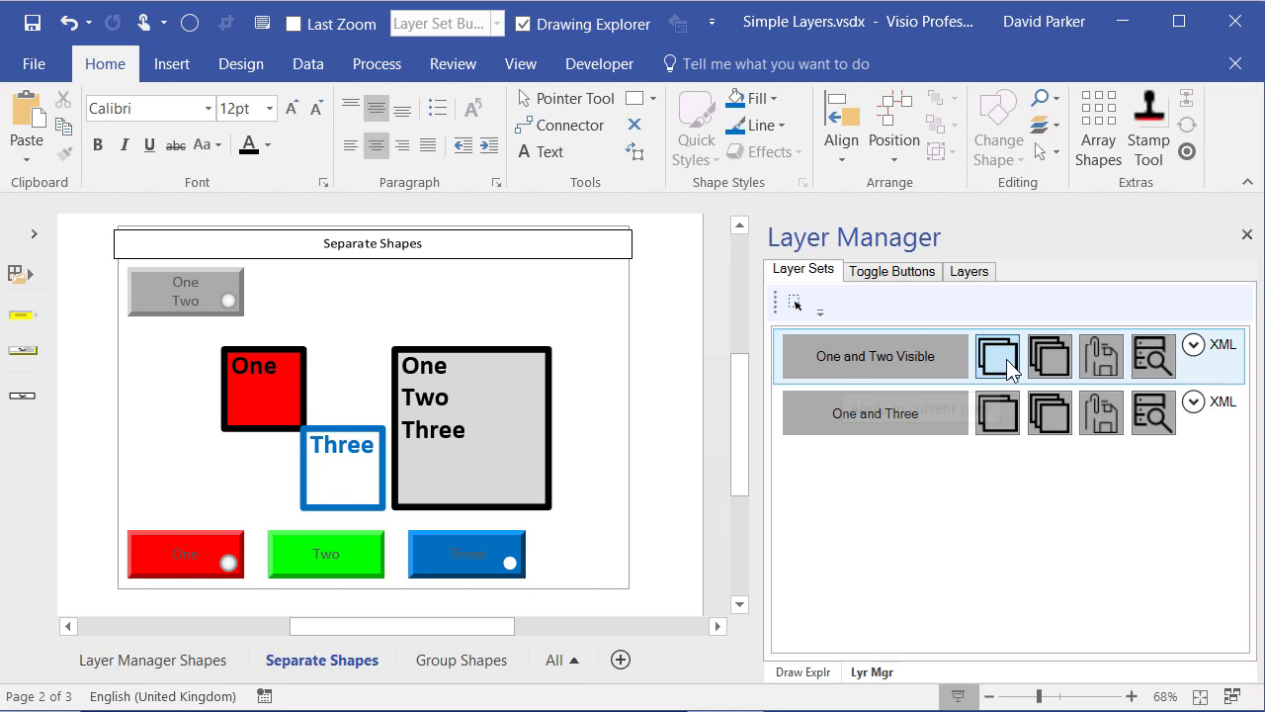
click(1004, 423)
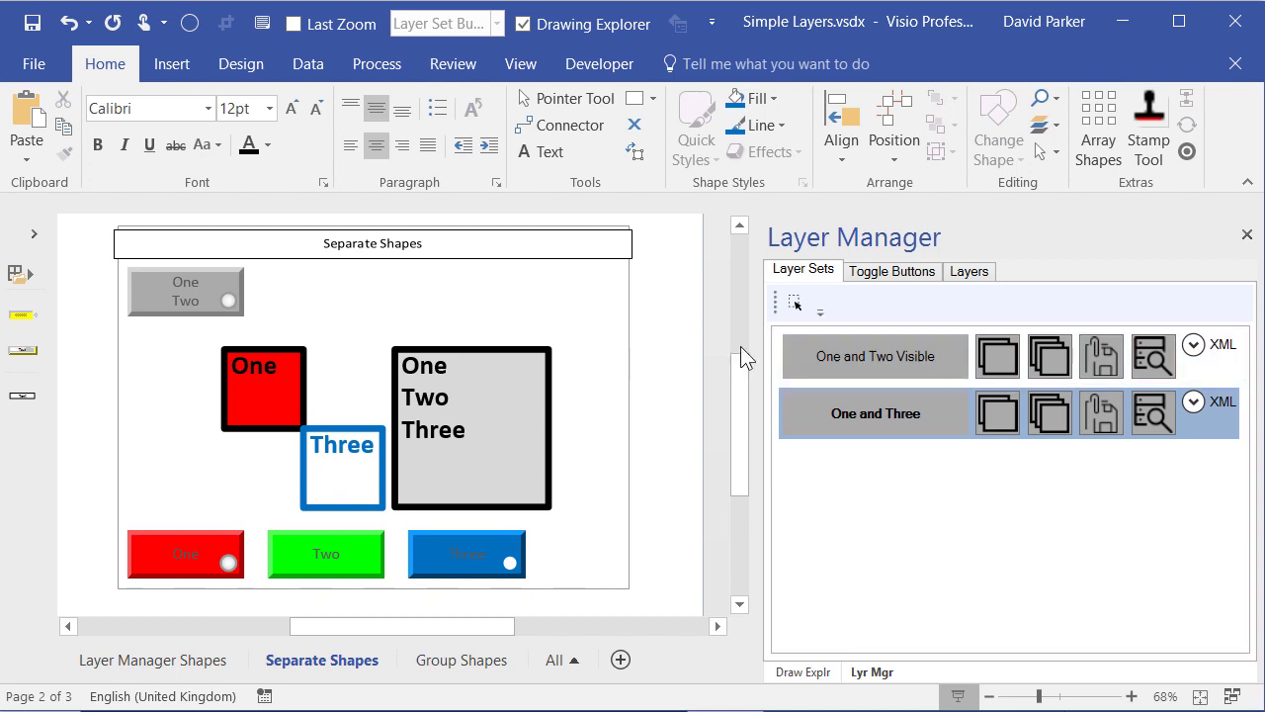
click(927, 365)
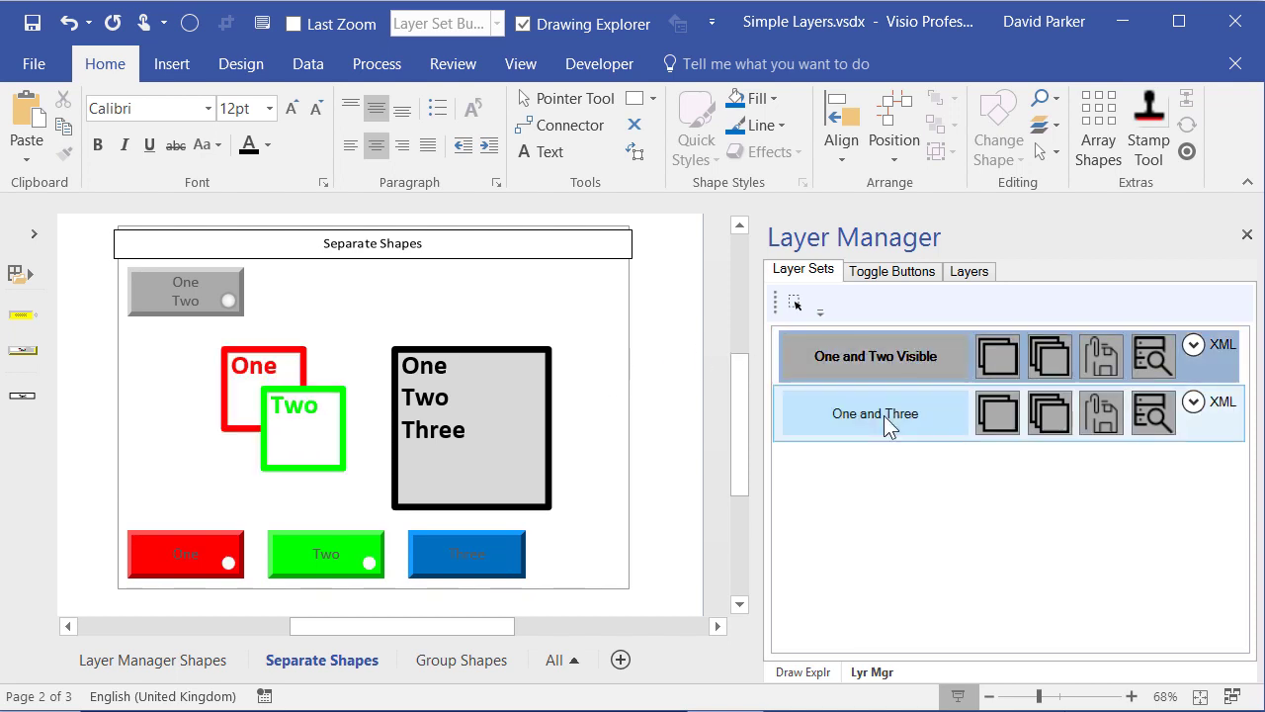
click(809, 430)
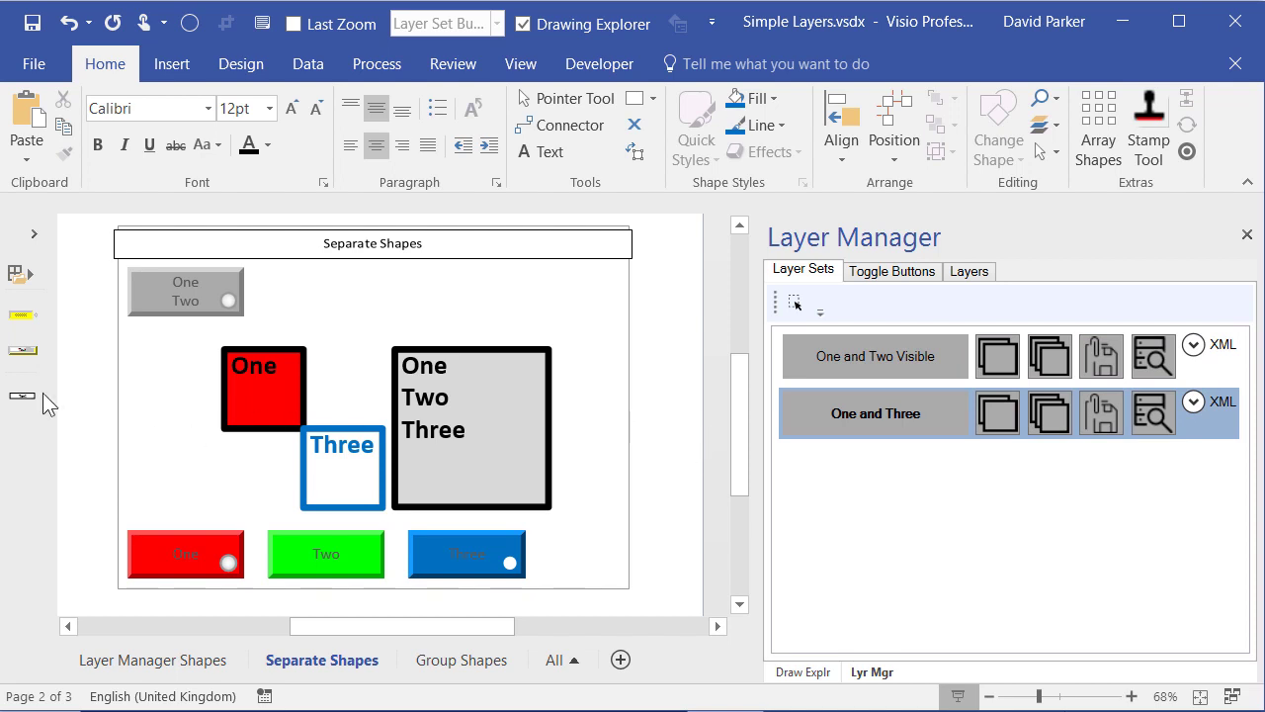
- Add a layer set title shape about 85.5 mm wide and 16 mm high just below the page heading, beside the grey toggle button
drag(23, 395, 468, 309)
drag(356, 309, 306, 307)
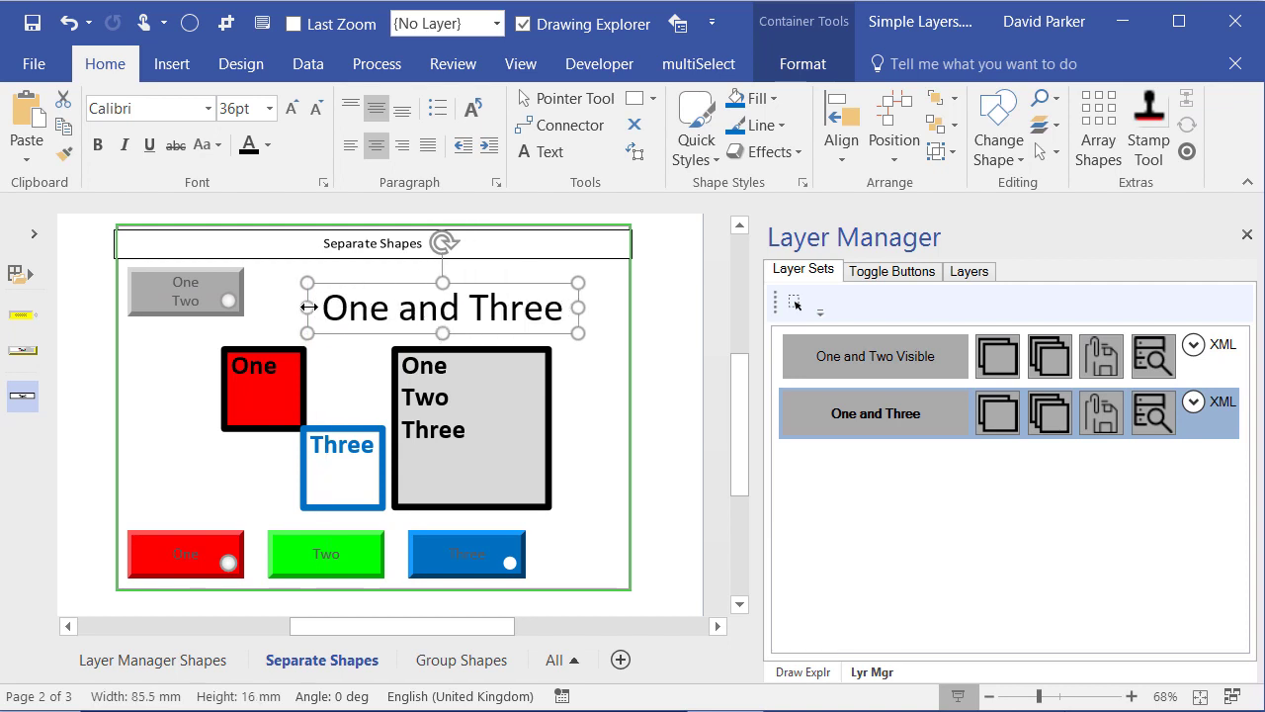
drag(418, 316, 415, 290)
- Set the layer set title's text to 24 pt and fill the shape with the standard orange color
click(316, 109)
click(316, 109)
click(771, 101)
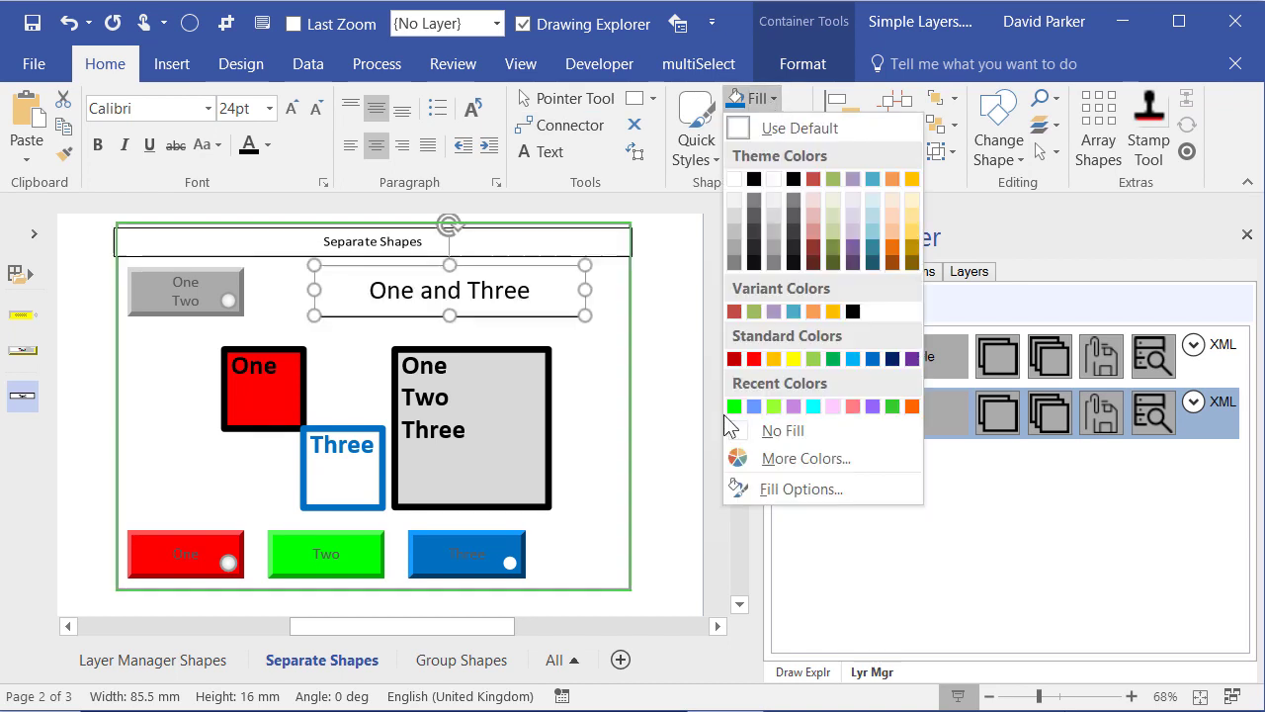
click(775, 357)
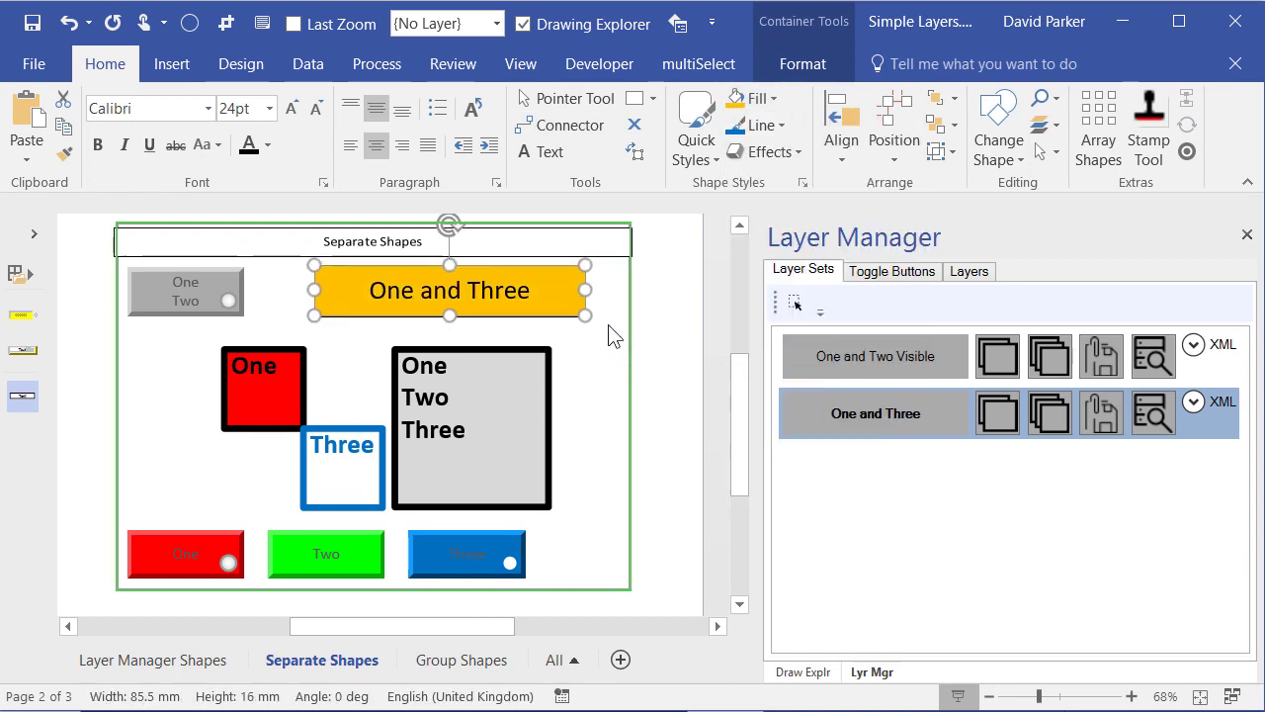
- Switch to the "One and Two Visible" layer set and back to "One and Three" to check the title's text
click(881, 362)
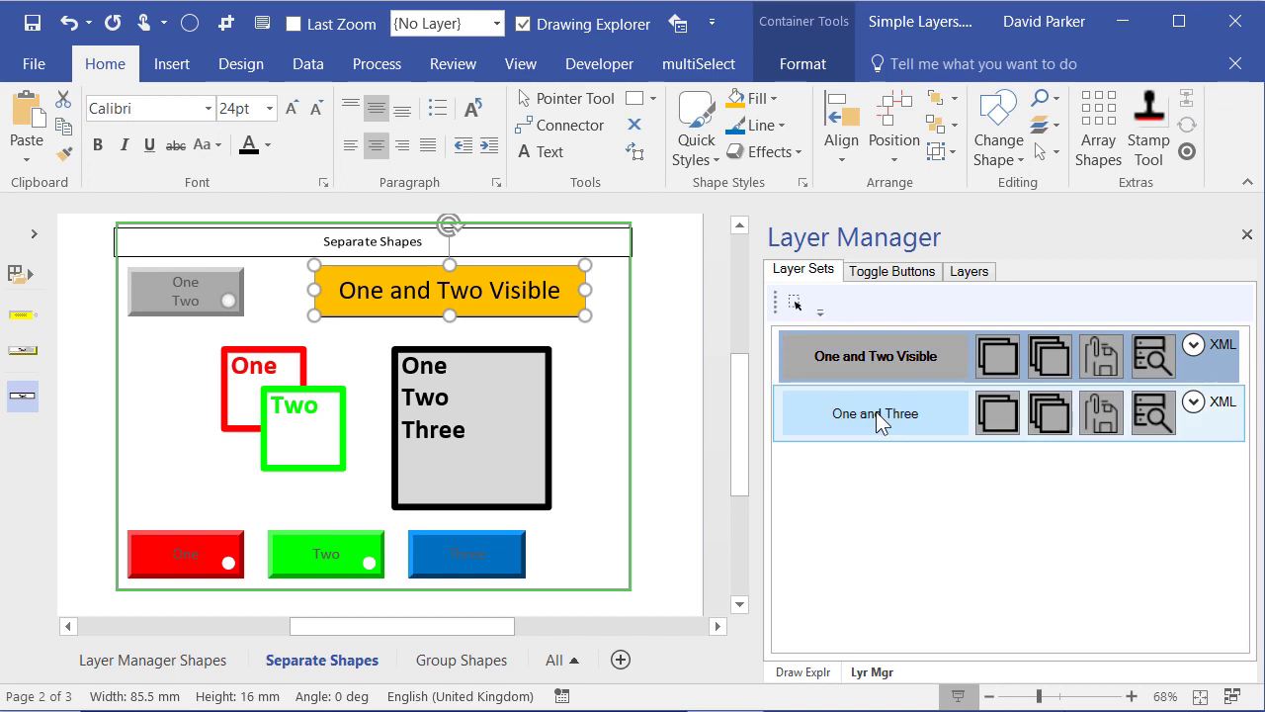
click(877, 395)
click(880, 359)
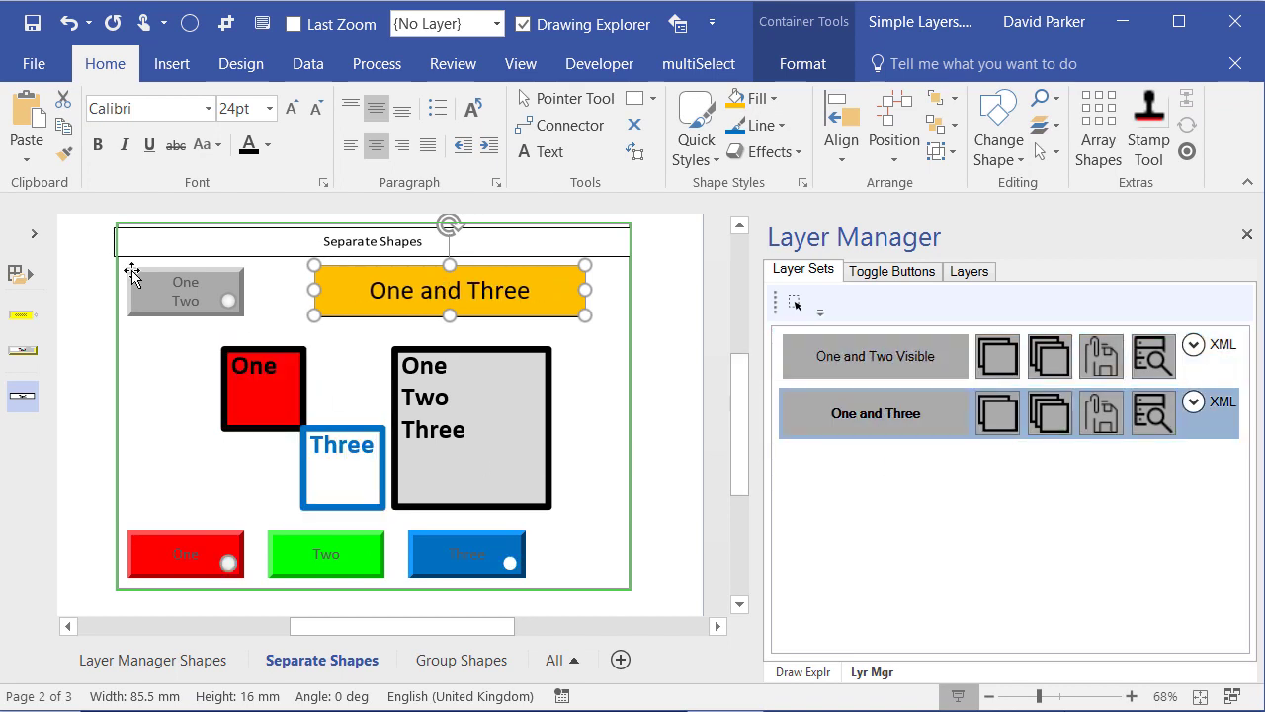
- Preview the Separate Shapes page for printing to check how the layer buttons and title appear, and return to the drawing
click(34, 63)
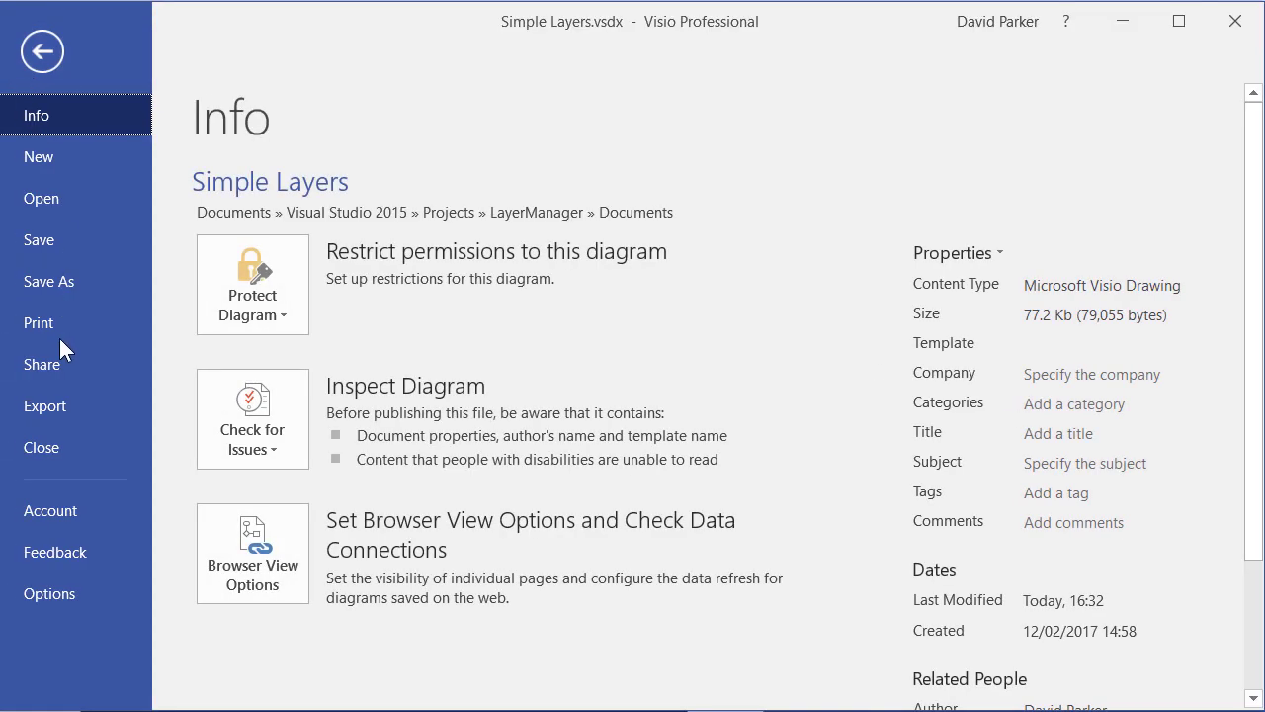
click(54, 323)
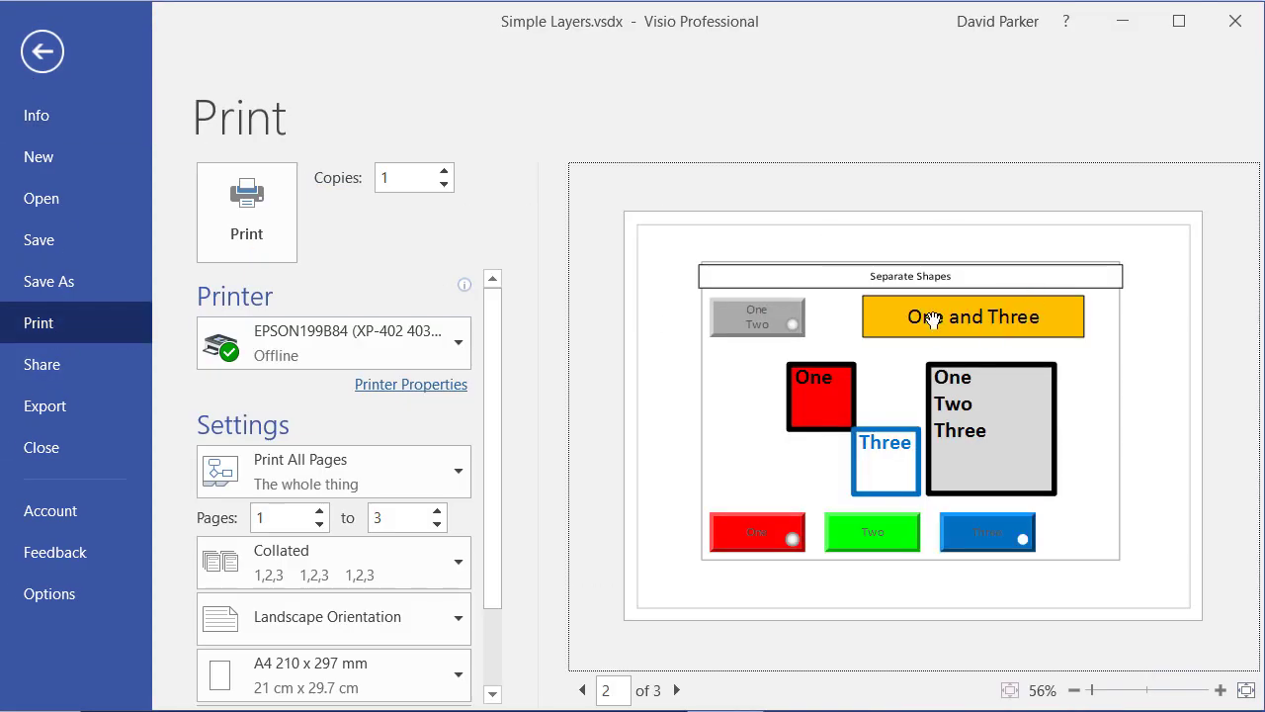
click(41, 53)
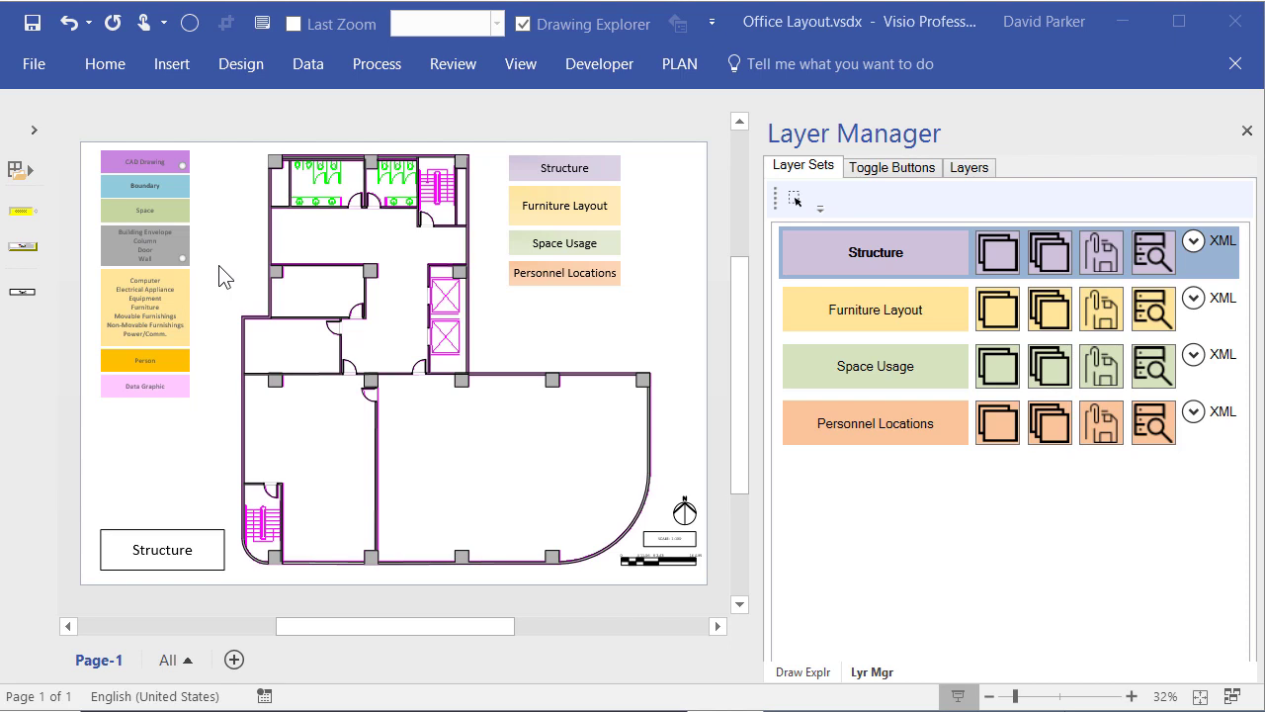
- In Office Layout.vsdx, apply the Structure, Furniture Layout, Space Usage and Personnel Locations layer sets in turn from Layer Manager
click(875, 265)
click(858, 309)
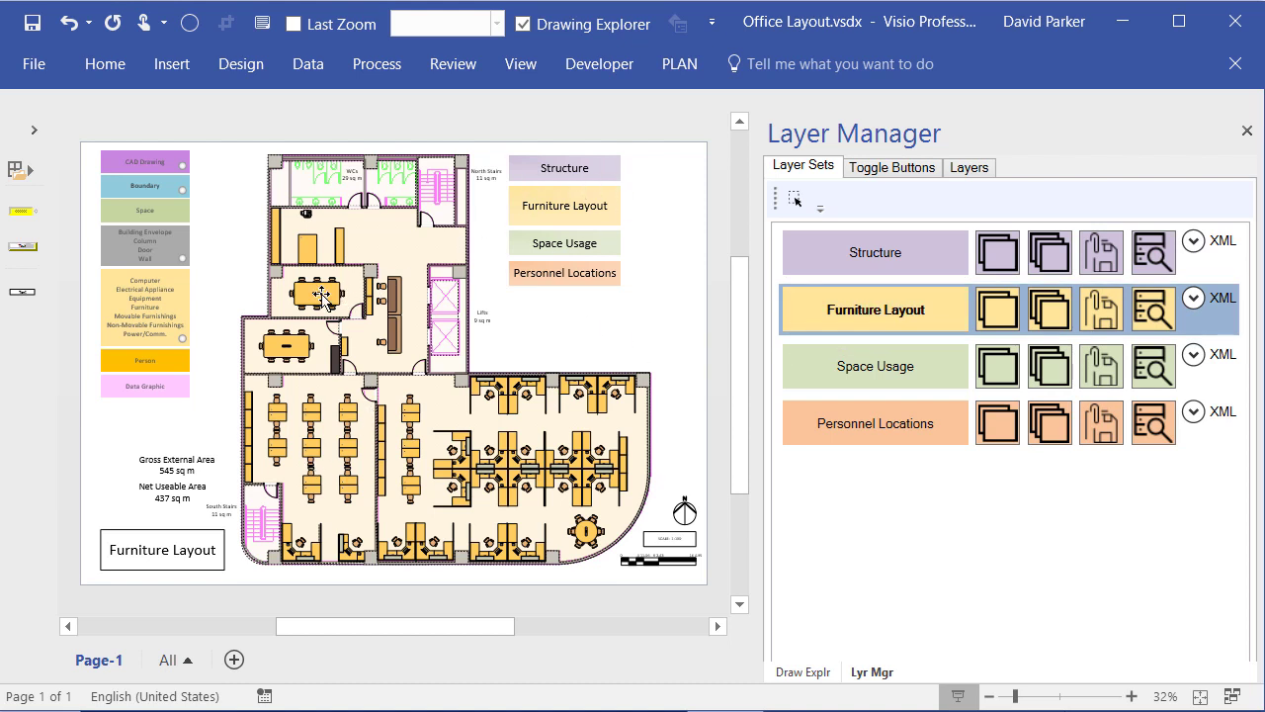
click(856, 380)
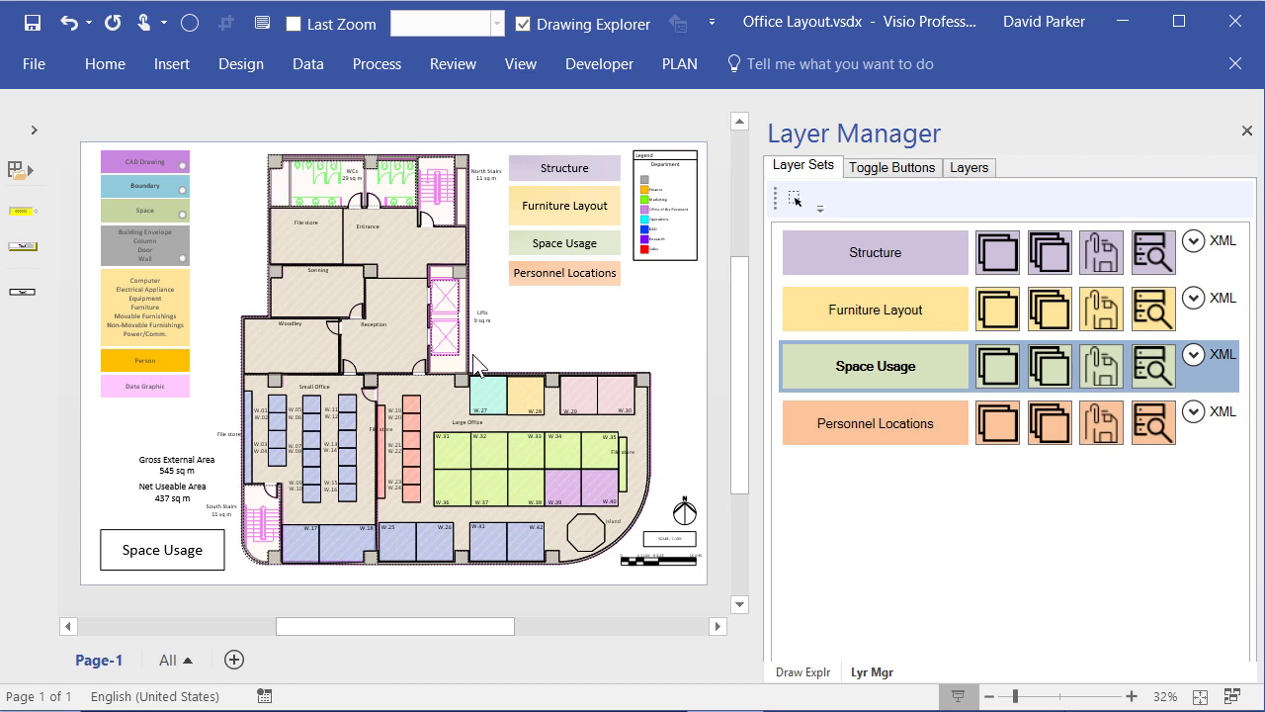
click(887, 433)
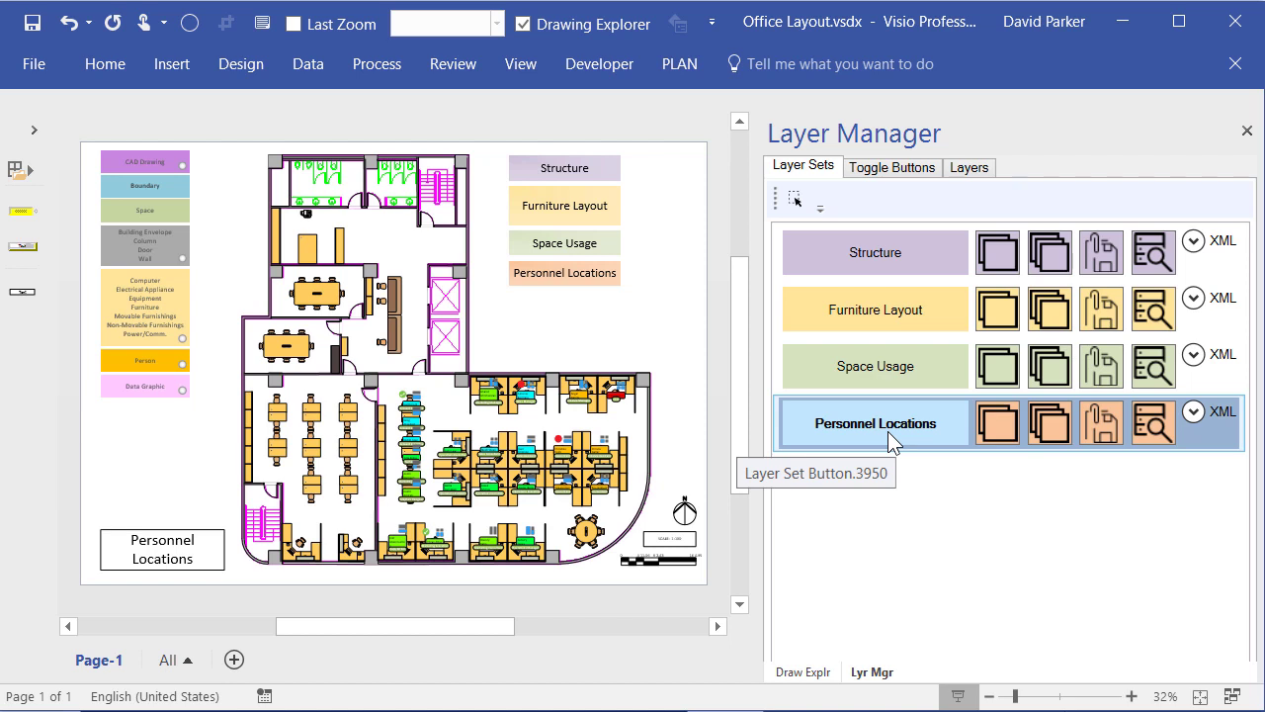
- Expand the Structure layer set's XML, examine its stored layer settings, and collapse it again
click(1193, 241)
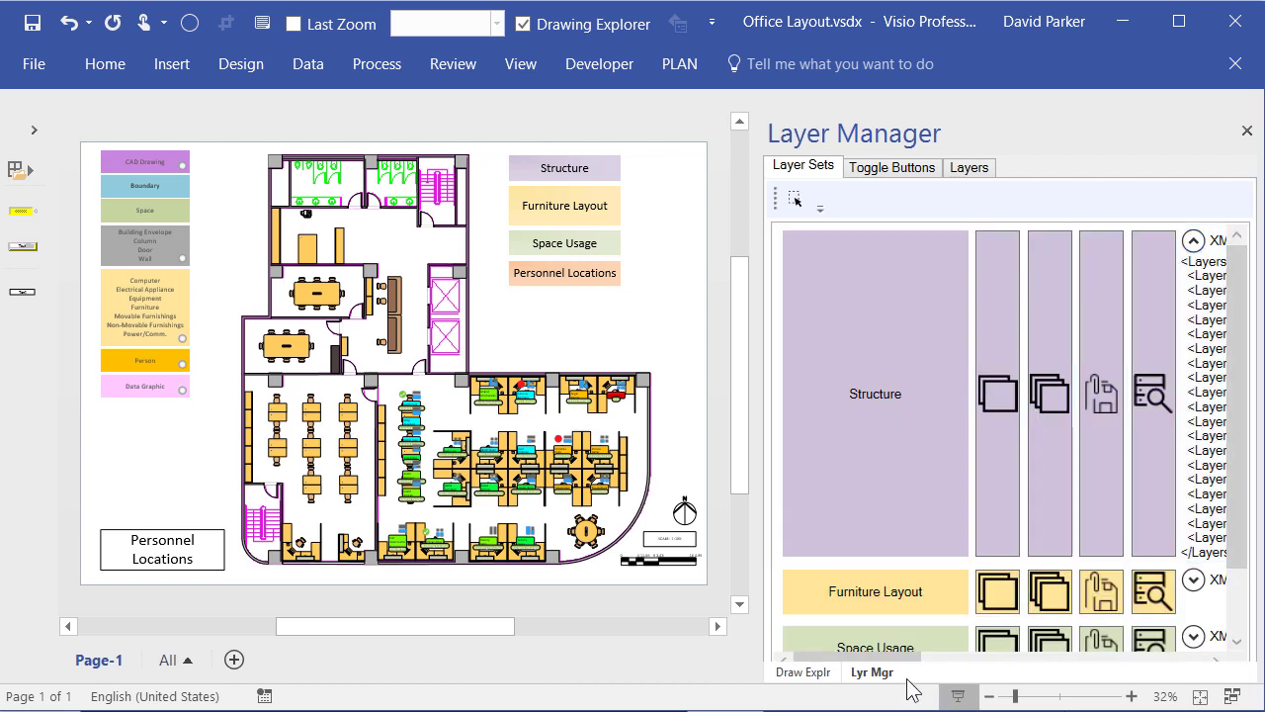
drag(884, 658, 962, 668)
click(990, 241)
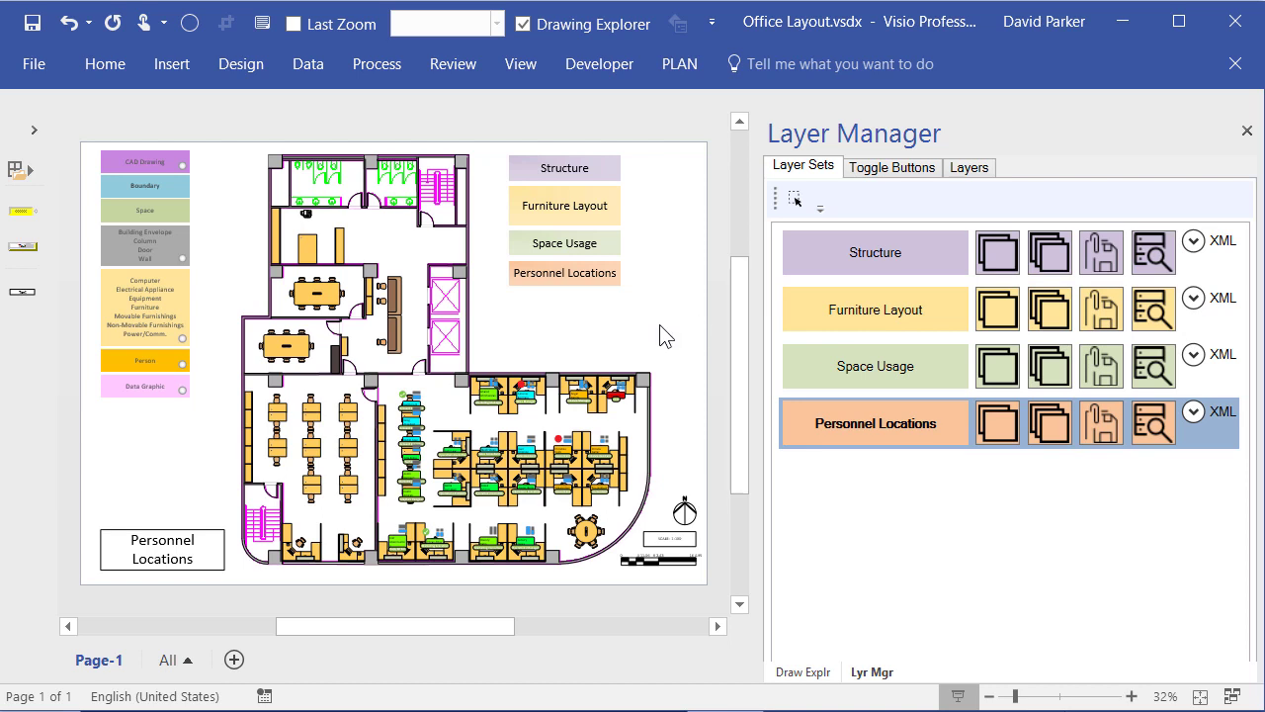
- Show the Layers list and apply the Furniture Layout, Space Usage, Personnel Locations and Structure sets with their page buttons to compare the layer settings
click(971, 168)
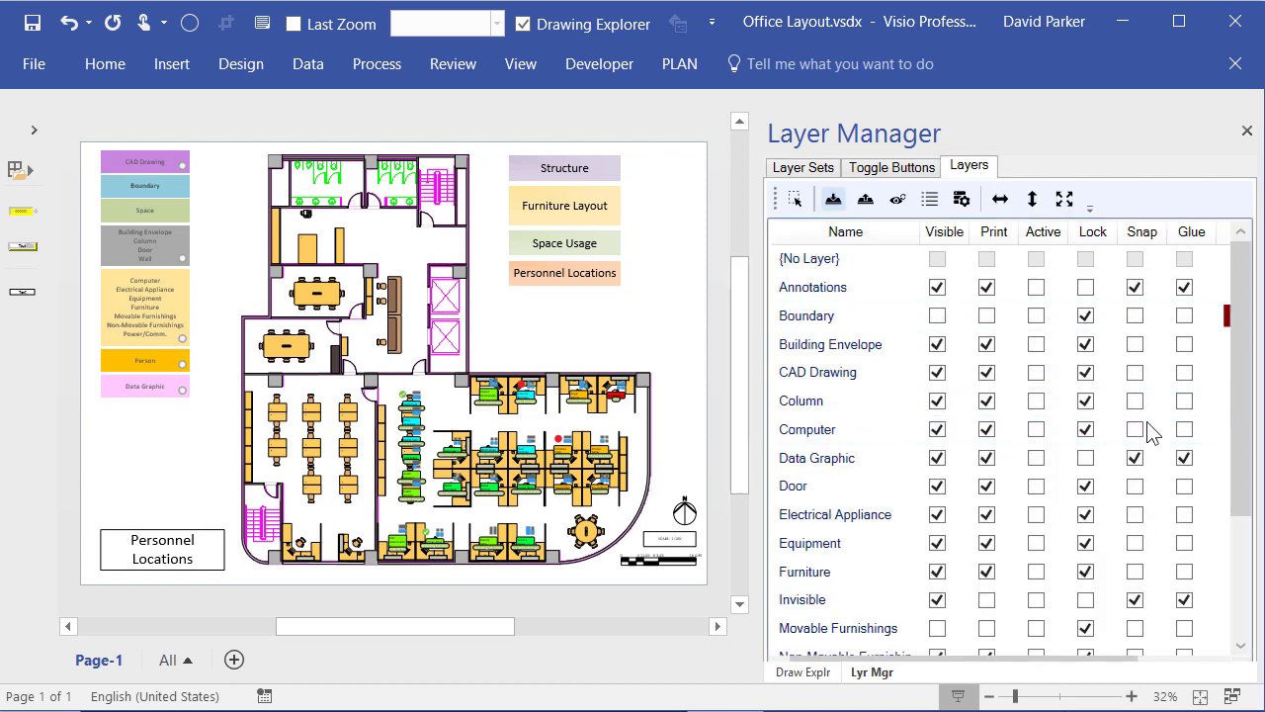
click(550, 213)
key(Escape)
click(550, 214)
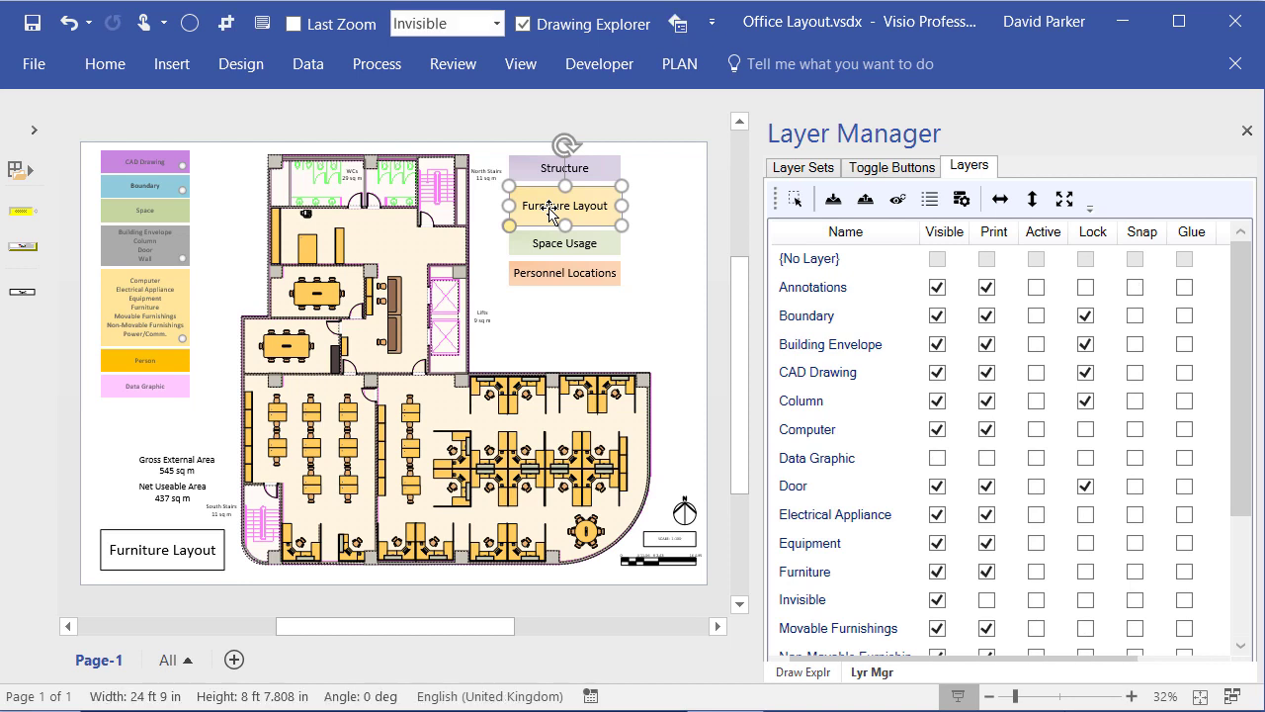
click(560, 254)
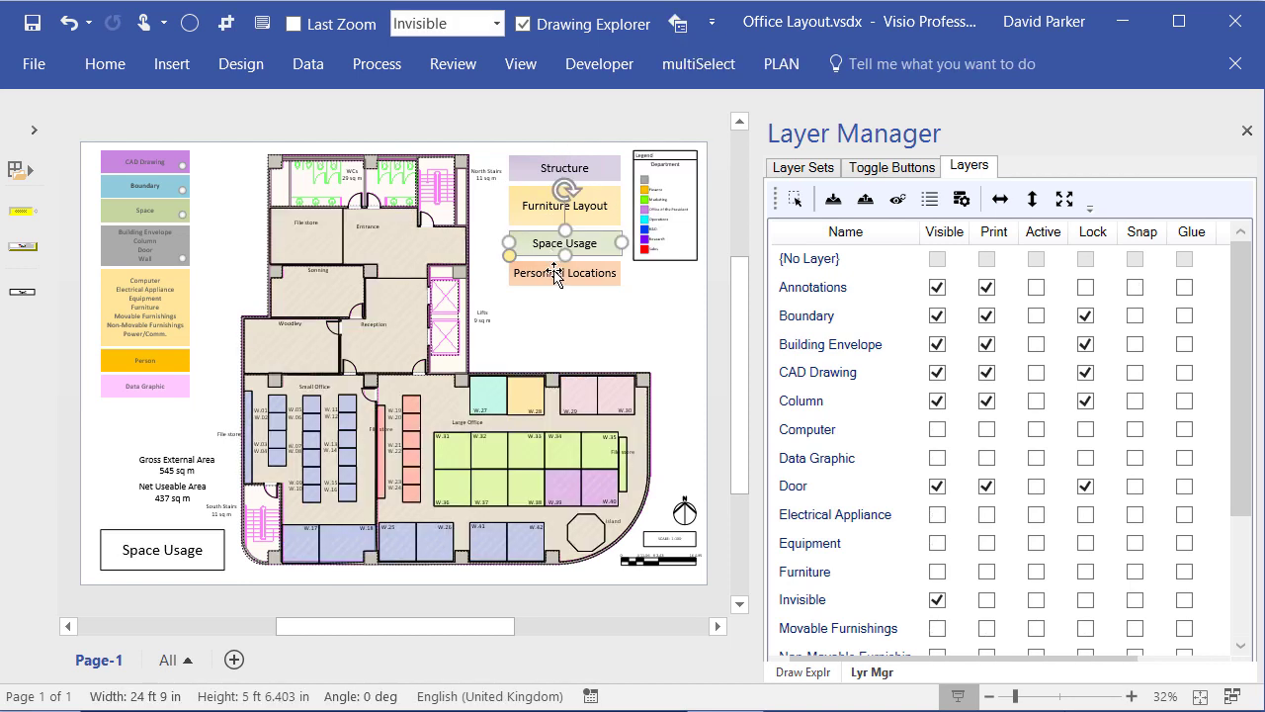
click(554, 276)
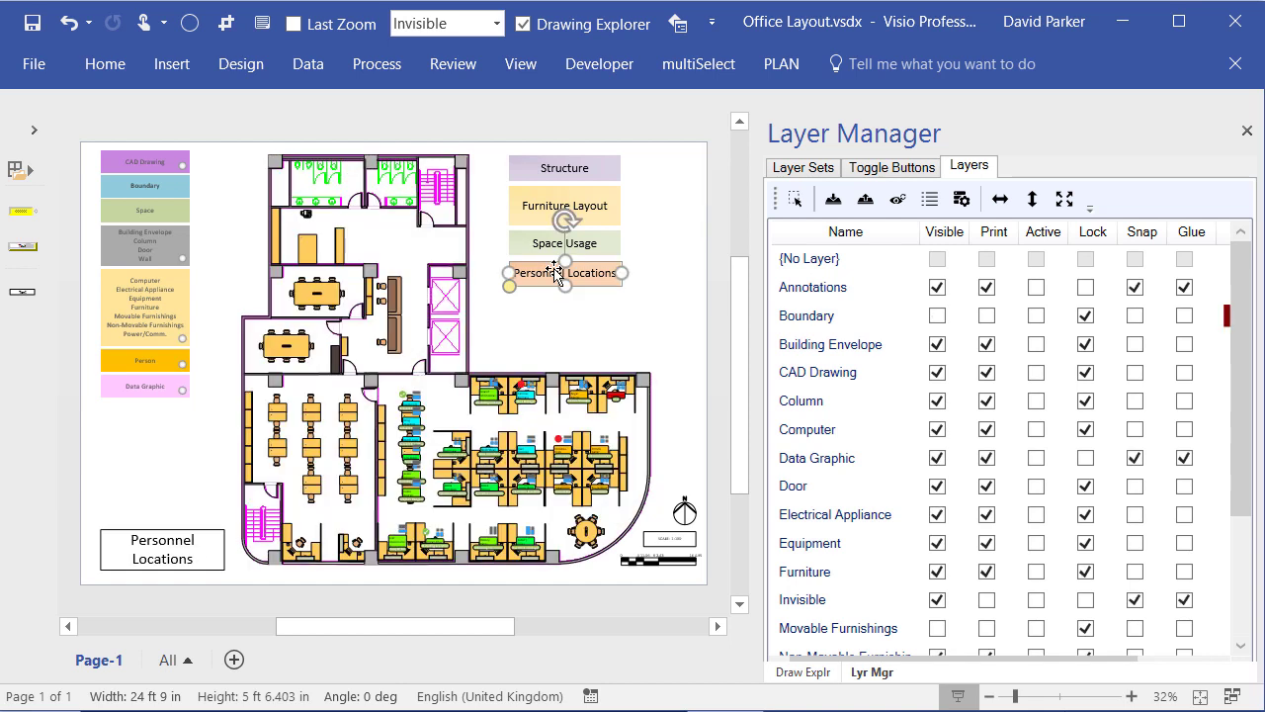
click(552, 169)
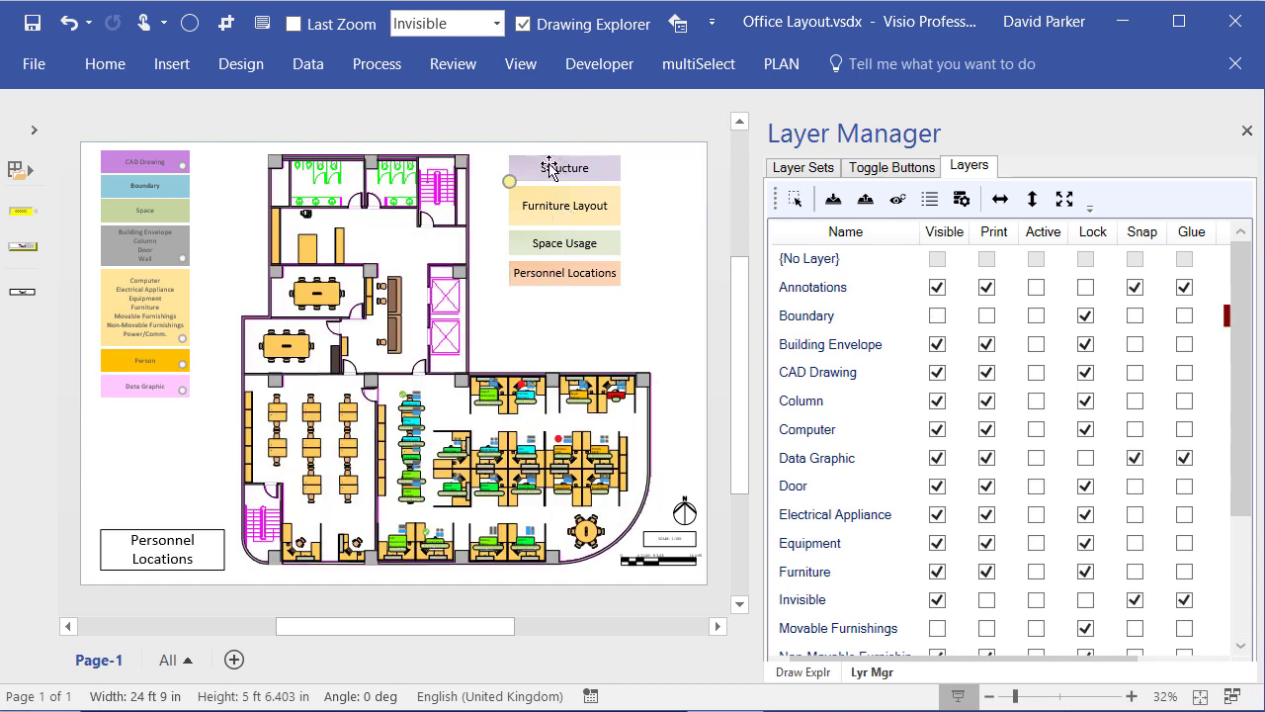